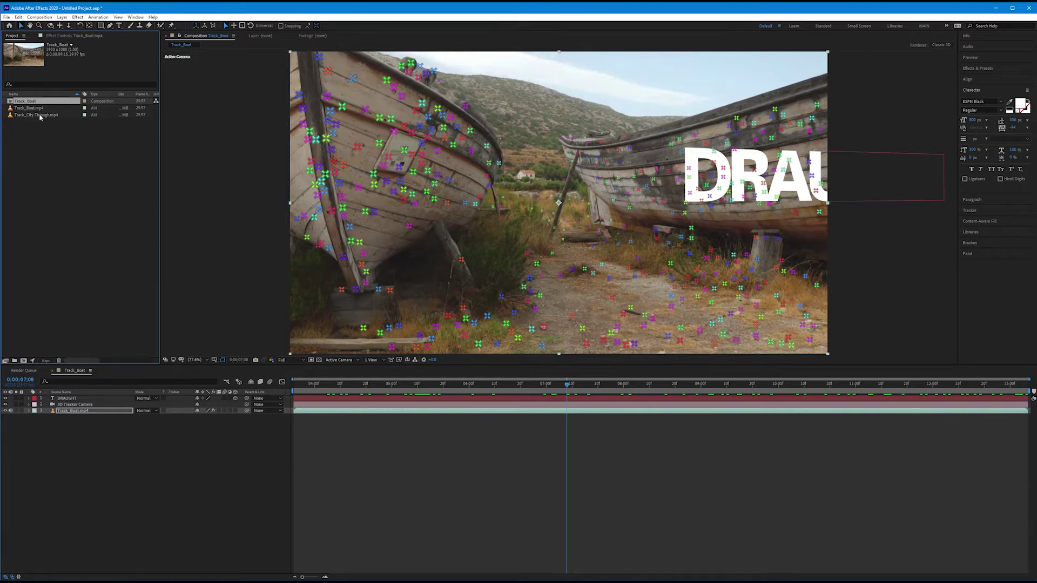
- Create a new composition from the Track_City Through.mp4 footage and play the clip through
{"action": "right_click", "coordinate": [37, 115]}
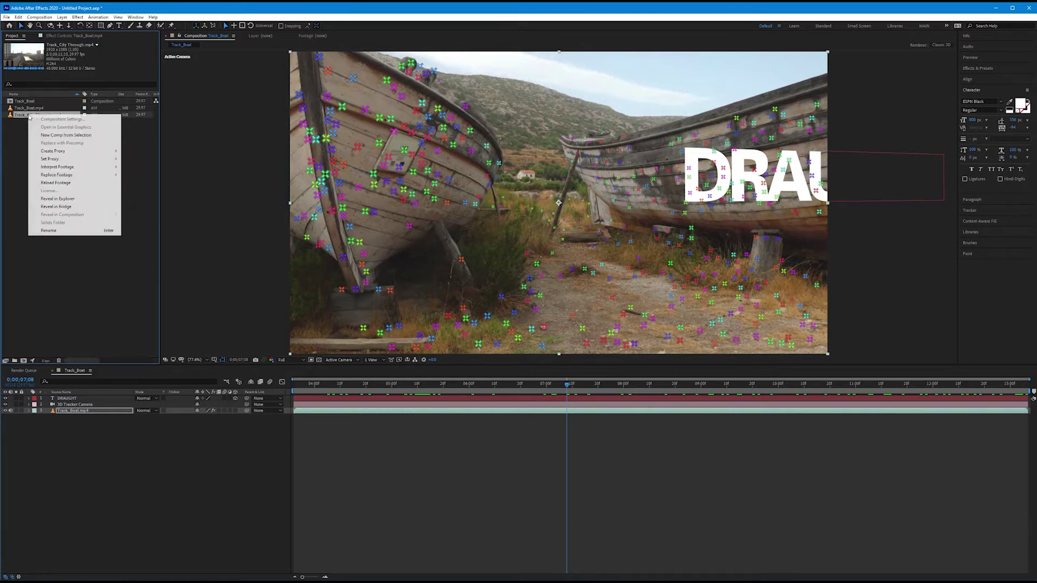
{"action": "left_click", "coordinate": [57, 136]}
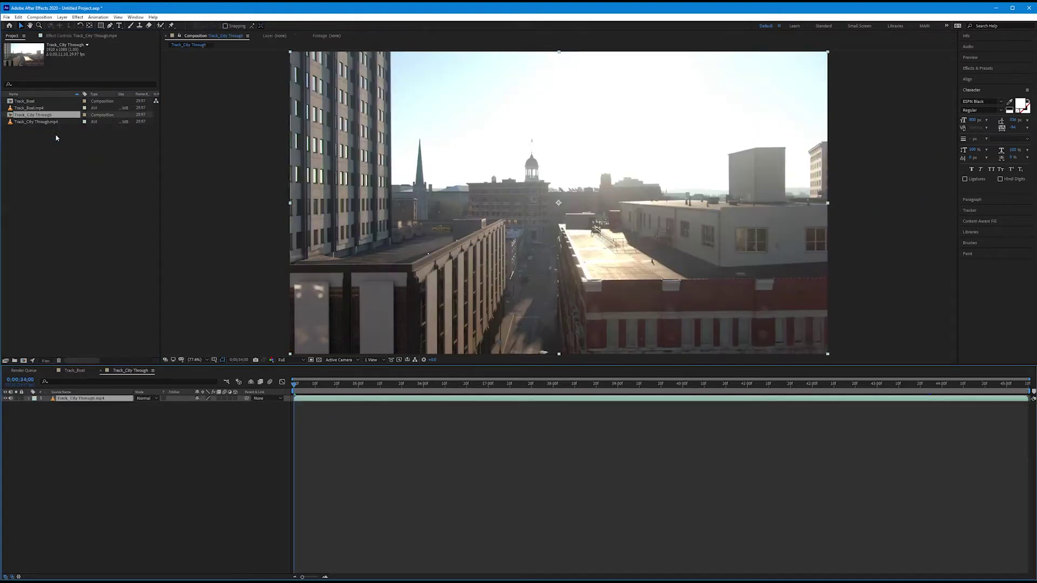
{"action": "key", "text": "space"}
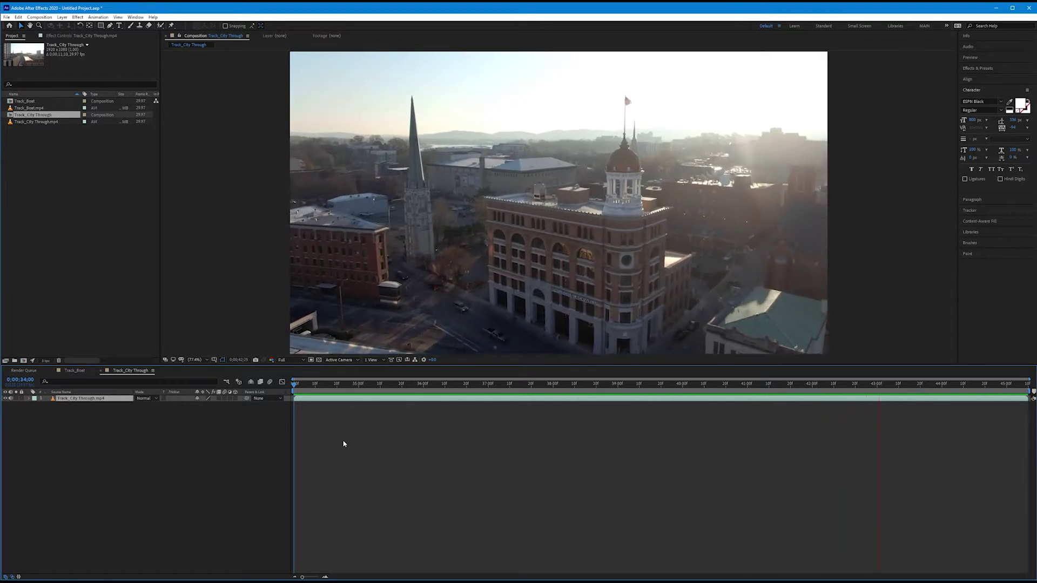
{"action": "left_click", "coordinate": [532, 276]}
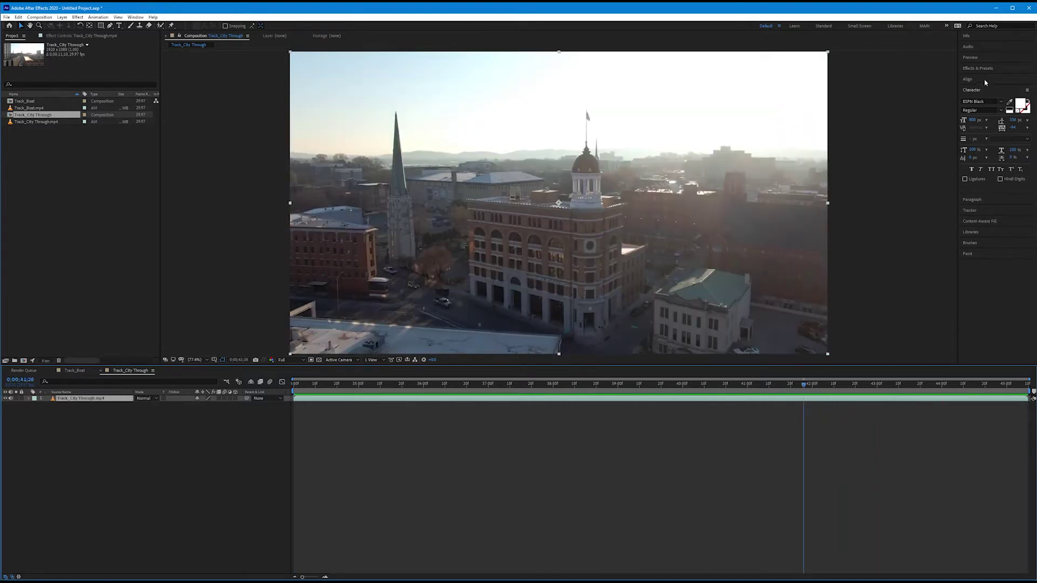
- Track the camera motion of the city footage with the 3D Camera Tracker and review the solved track points
{"action": "left_click", "coordinate": [978, 210]}
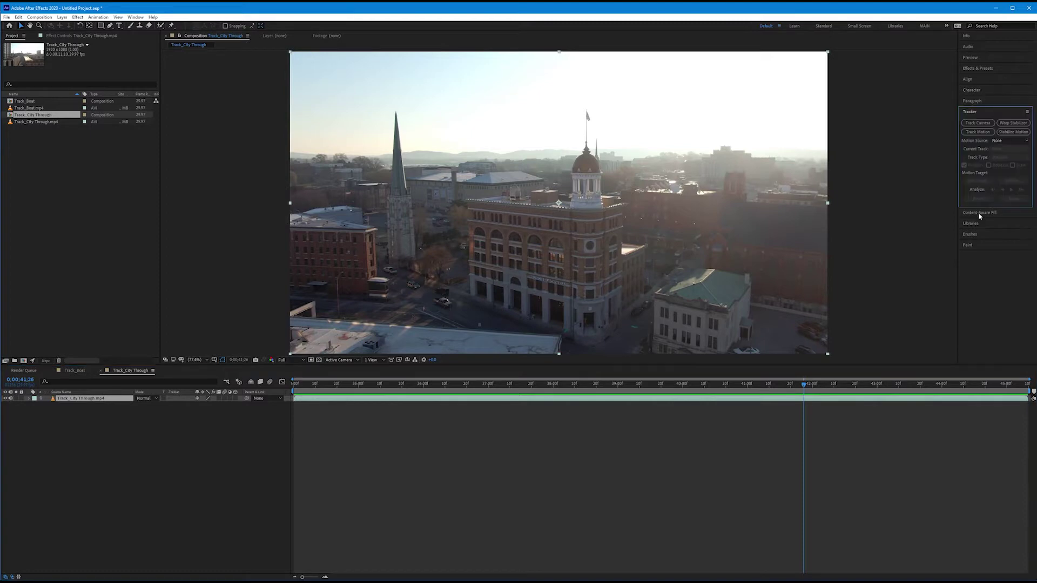
{"action": "left_click", "coordinate": [979, 123]}
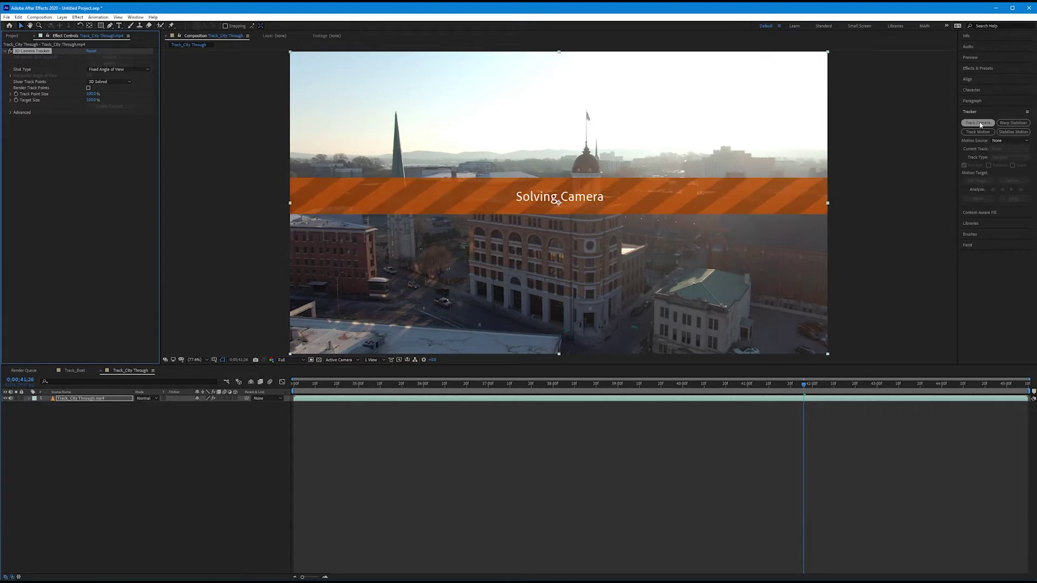
{"action": "left_click_drag", "start_coordinate": [804, 385], "coordinate": [463, 384]}
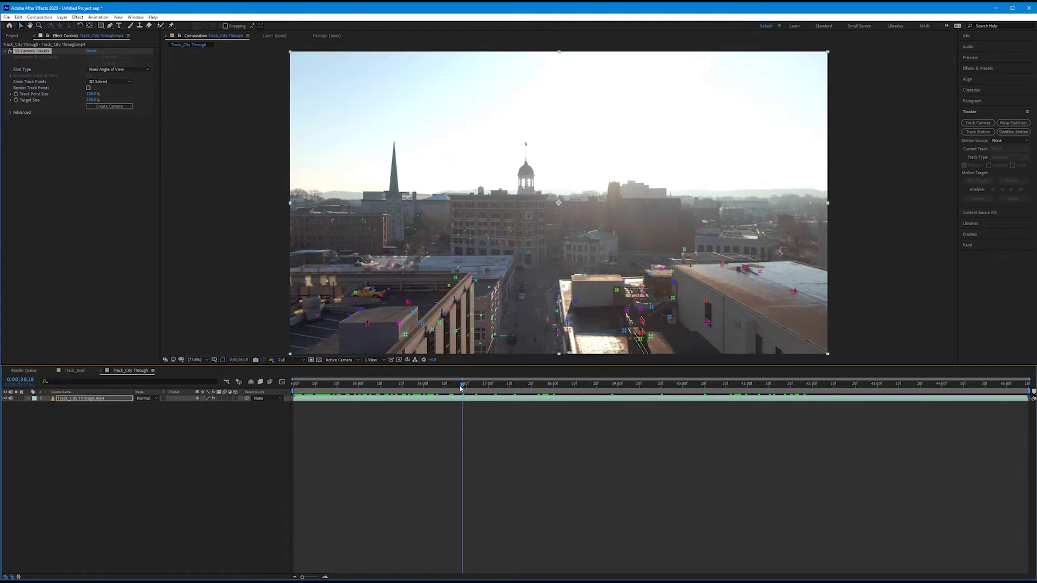
- At 0;00;42;28, select track points on the domed building's long facade and create a text layer and camera from them
{"action": "left_click_drag", "start_coordinate": [463, 385], "coordinate": [876, 383]}
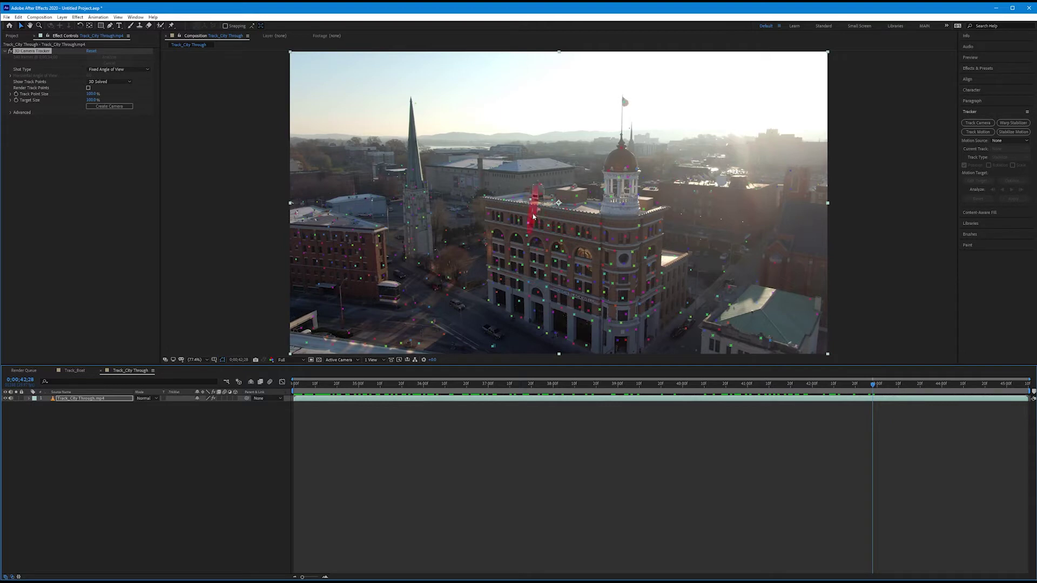
{"action": "mouse_move", "coordinate": [501, 220]}
{"action": "left_mouse_down"}
{"action": "mouse_move", "coordinate": [511, 281]}
{"action": "mouse_move", "coordinate": [554, 299]}
{"action": "mouse_move", "coordinate": [576, 288]}
{"action": "mouse_move", "coordinate": [592, 243]}
{"action": "mouse_move", "coordinate": [566, 220]}
{"action": "mouse_move", "coordinate": [517, 221]}
{"action": "left_mouse_up"}
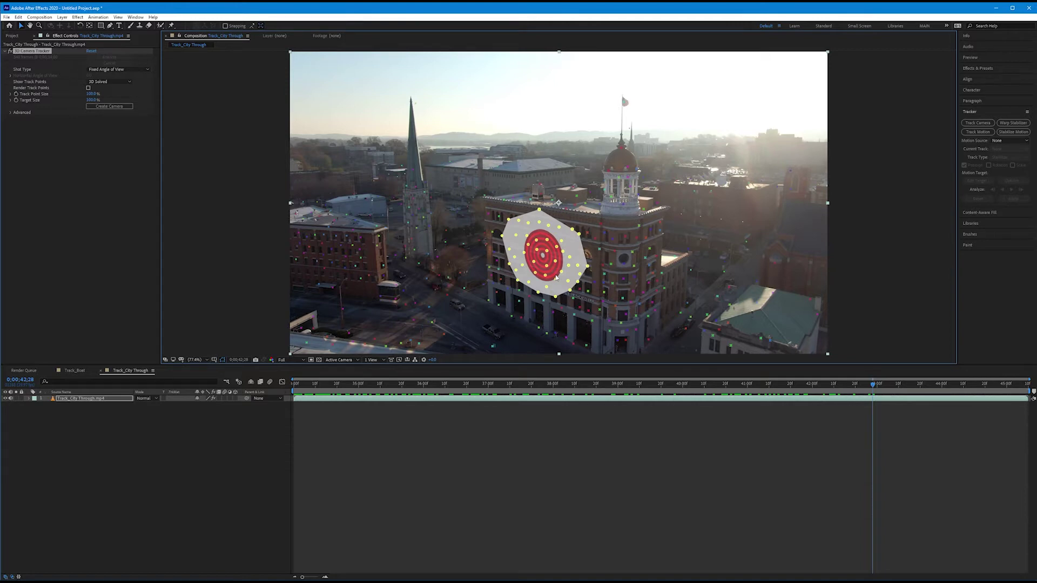
{"action": "left_click_drag", "start_coordinate": [541, 260], "coordinate": [544, 264]}
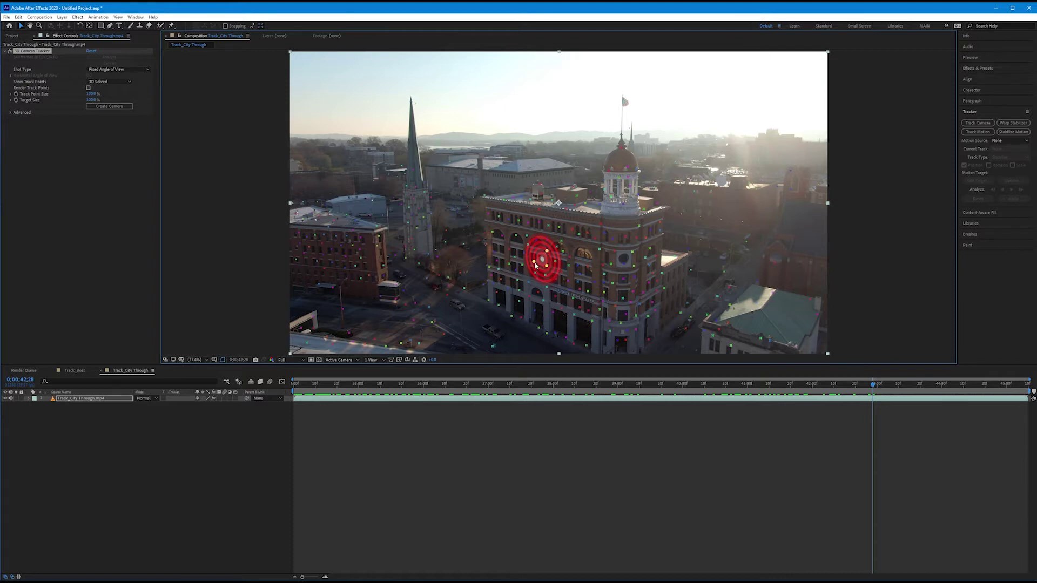
{"action": "right_click", "coordinate": [541, 260]}
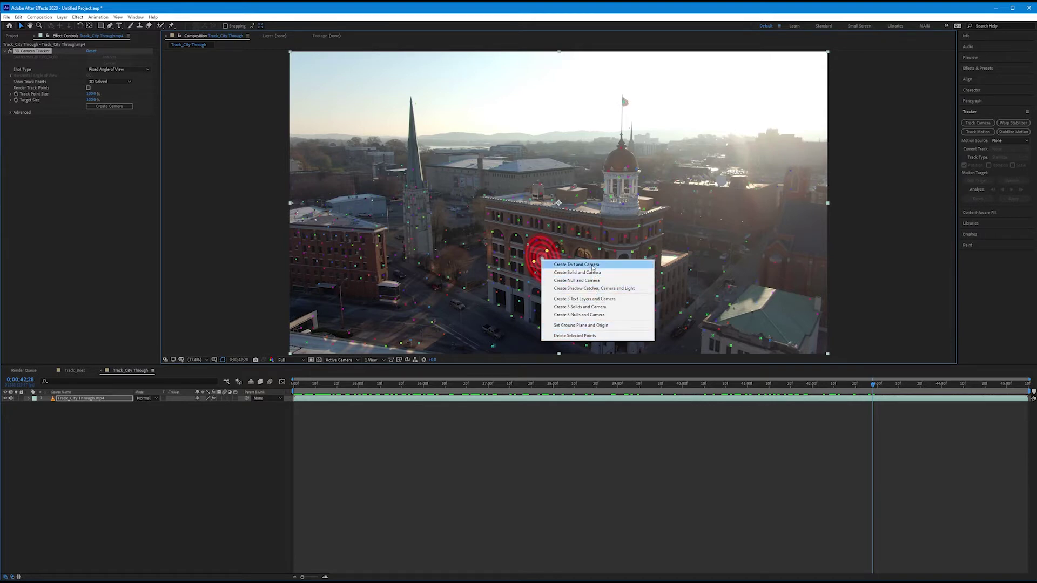
{"action": "left_click", "coordinate": [593, 266]}
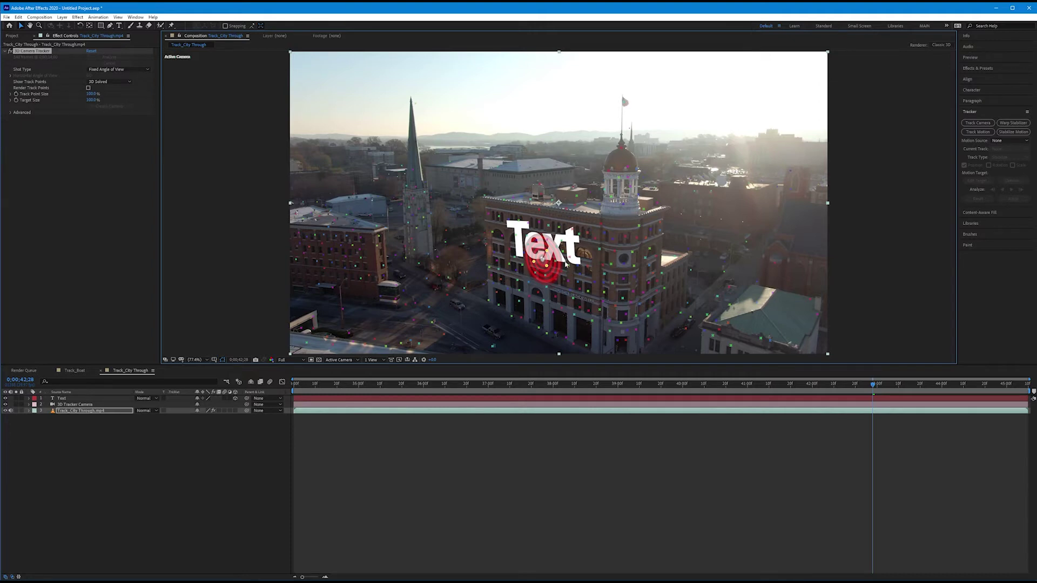
- Replace the tracked text layer's placeholder wording with "POPULATION 2.2 MILLION"
{"action": "left_click_drag", "start_coordinate": [567, 386], "coordinate": [851, 380]}
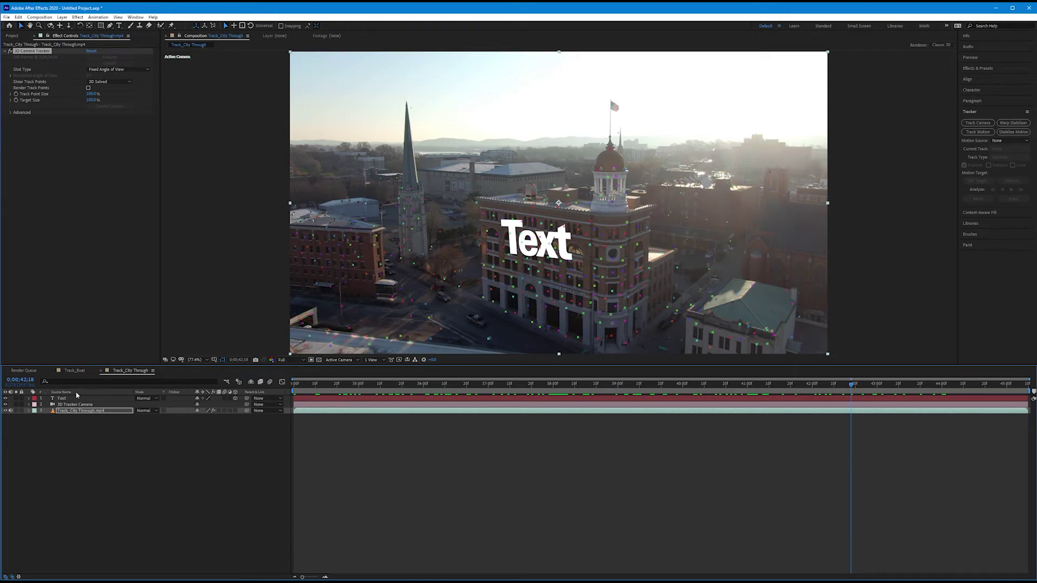
{"action": "left_click", "coordinate": [53, 400]}
{"action": "double_click", "coordinate": [53, 400]}
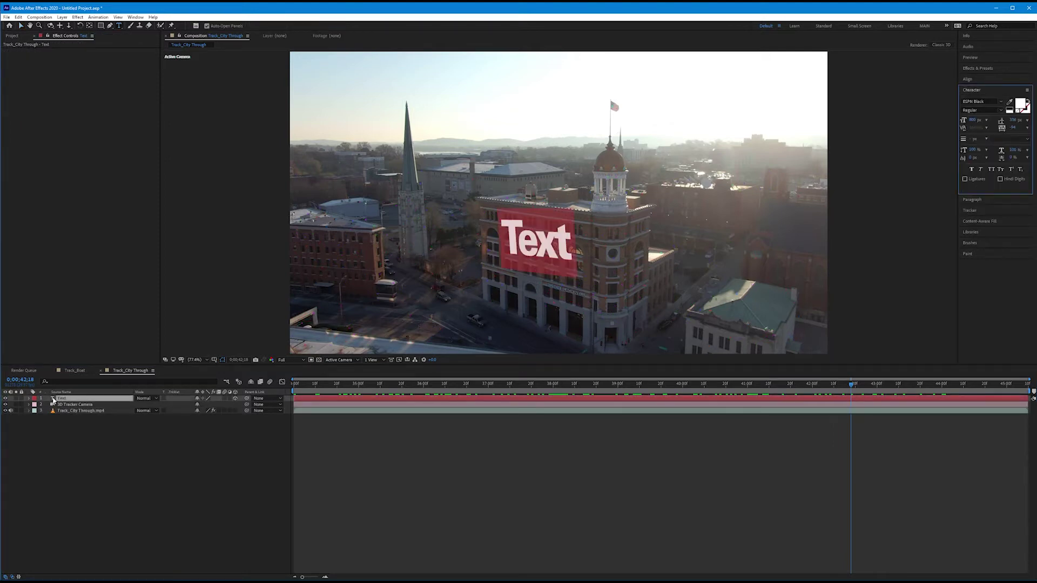
{"action": "type", "text": "POPULATION"}
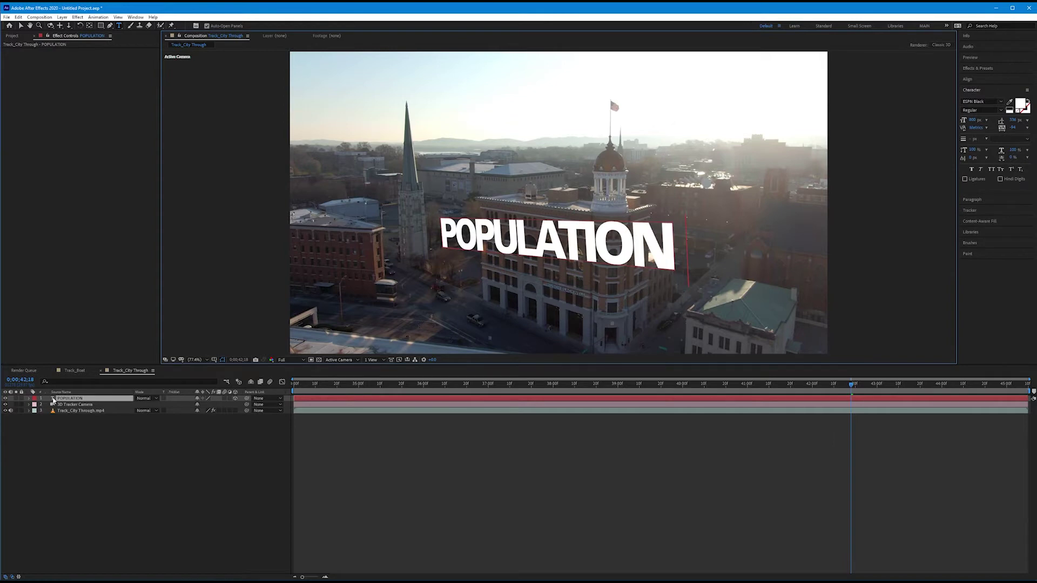
{"action": "type", "text": " 2.2 MILLION"}
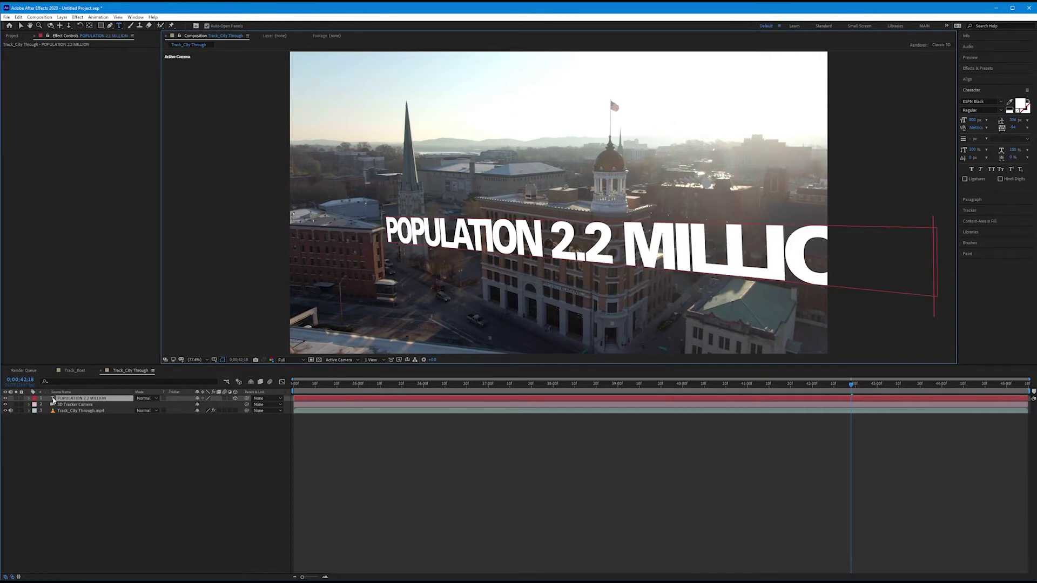
- Reduce the font size of the population text until the whole line fits within the frame
{"action": "double_click", "coordinate": [53, 401]}
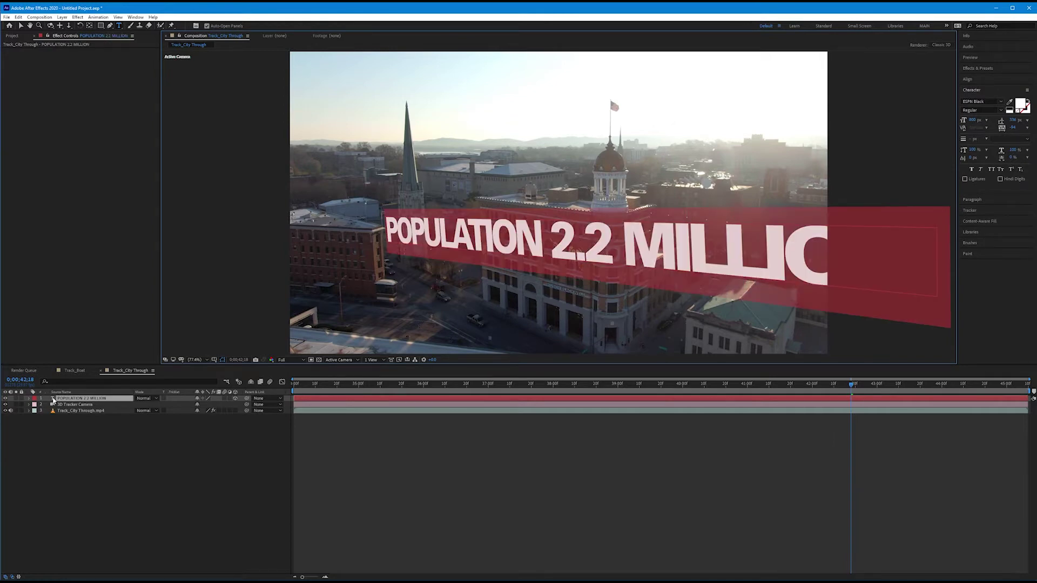
{"action": "left_click_drag", "start_coordinate": [972, 120], "coordinate": [854, 155]}
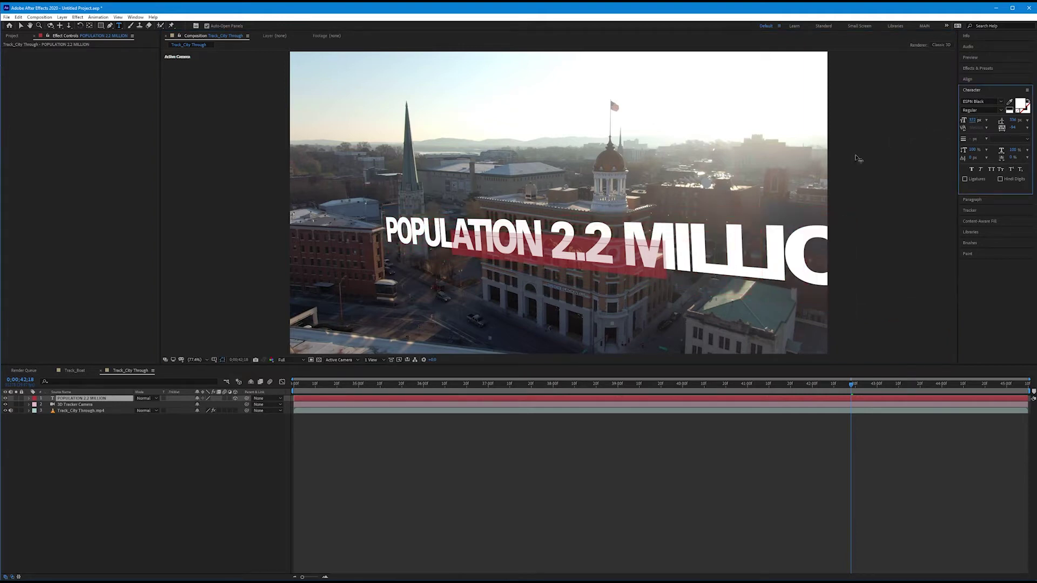
{"action": "left_click_drag", "start_coordinate": [955, 122], "coordinate": [951, 123]}
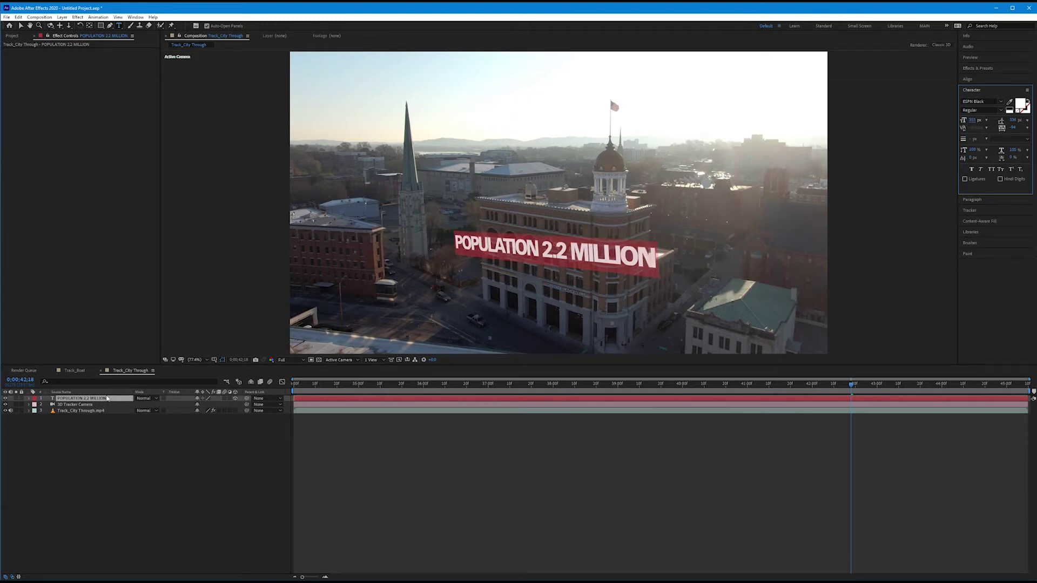
- Adjust the Z and X rotation of the population text so its slant follows the building's facade
{"action": "left_click", "coordinate": [85, 401]}
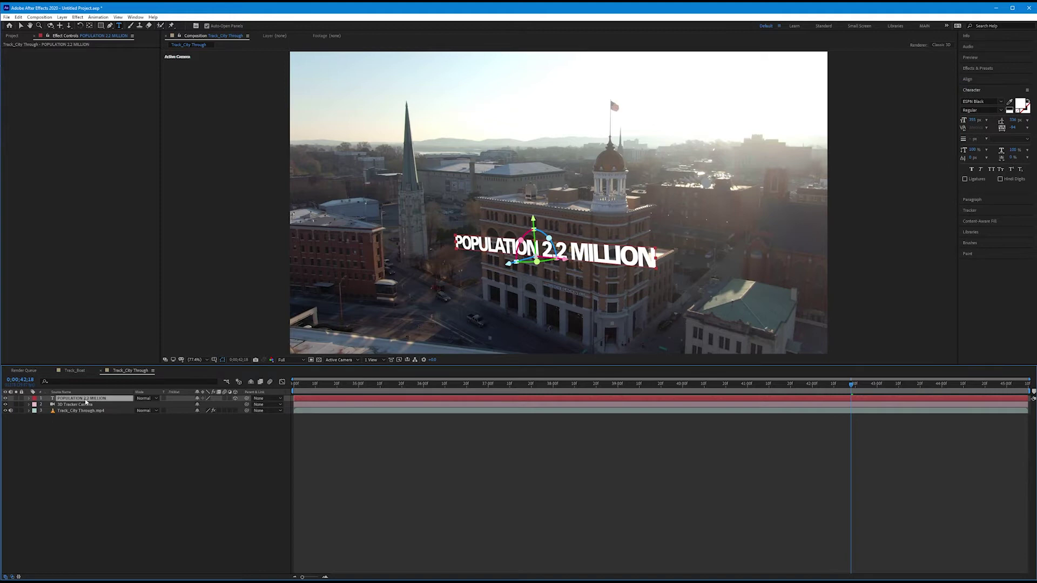
{"action": "key", "text": "r"}
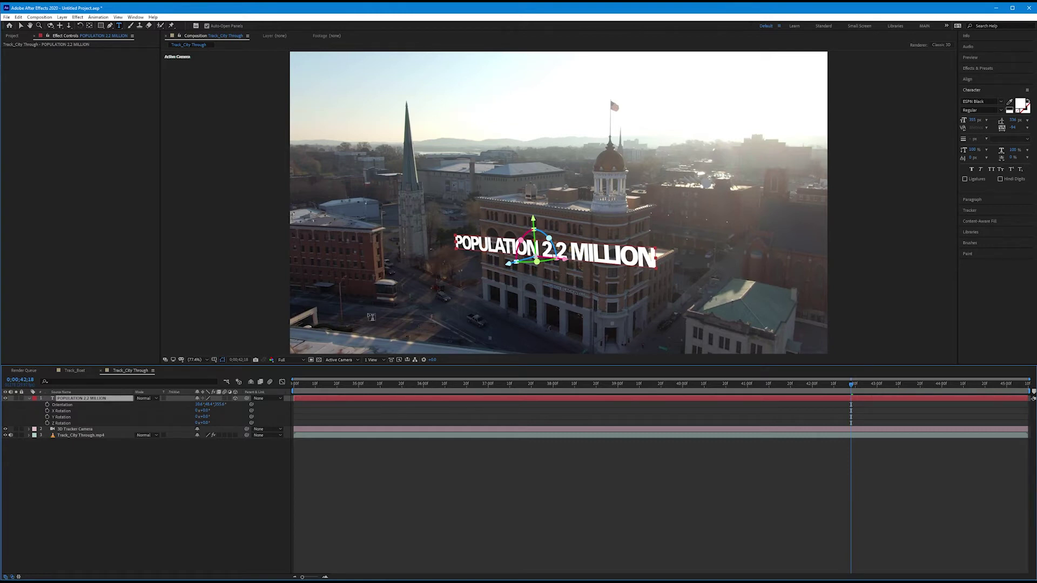
{"action": "left_click", "coordinate": [207, 422]}
{"action": "left_click_drag", "start_coordinate": [207, 423], "coordinate": [212, 422]}
{"action": "key", "text": "Caps_Lock"}
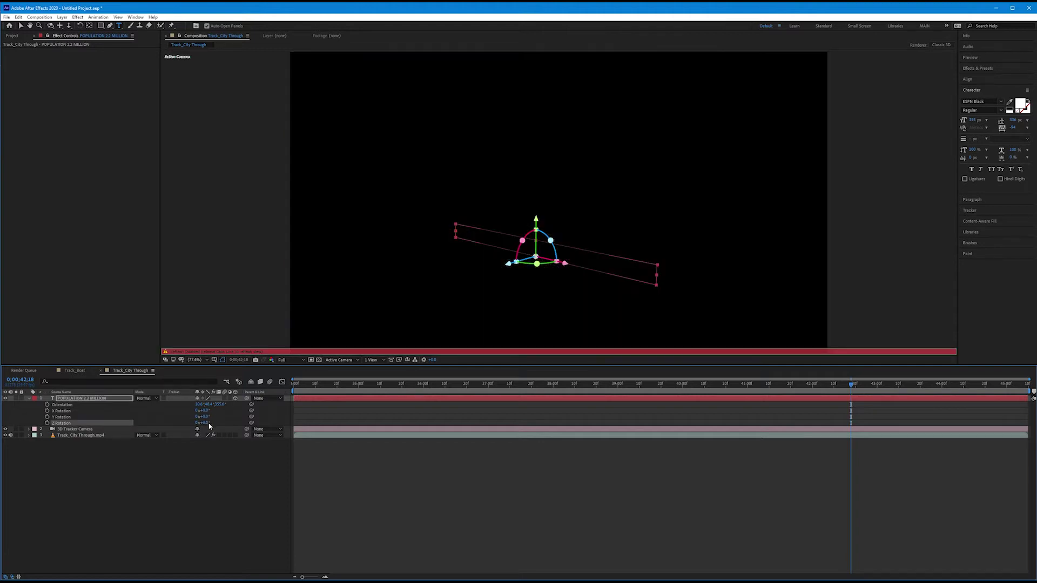
{"action": "key", "text": "Caps_Lock"}
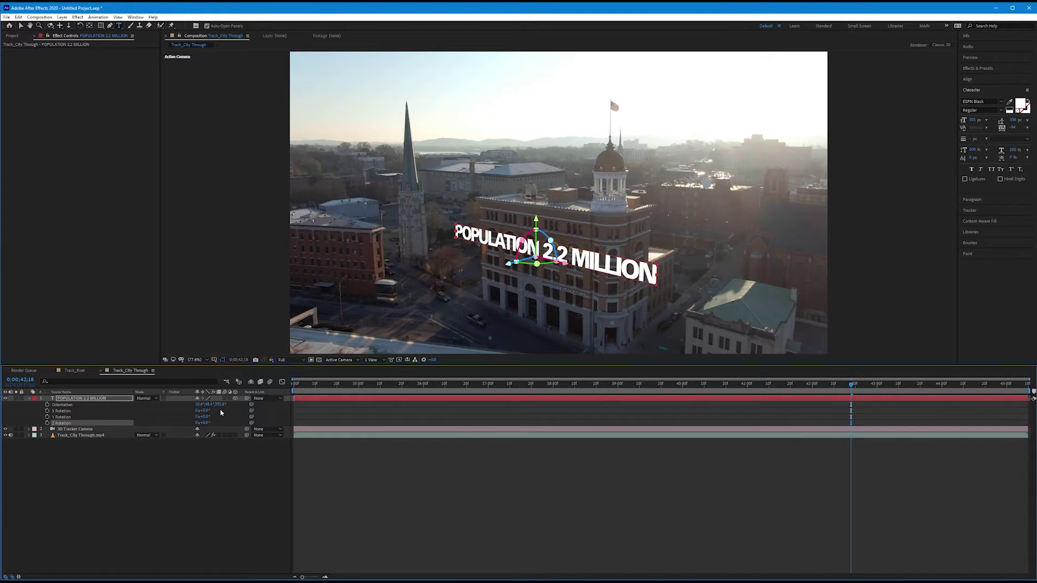
{"action": "left_click_drag", "start_coordinate": [203, 410], "coordinate": [199, 412]}
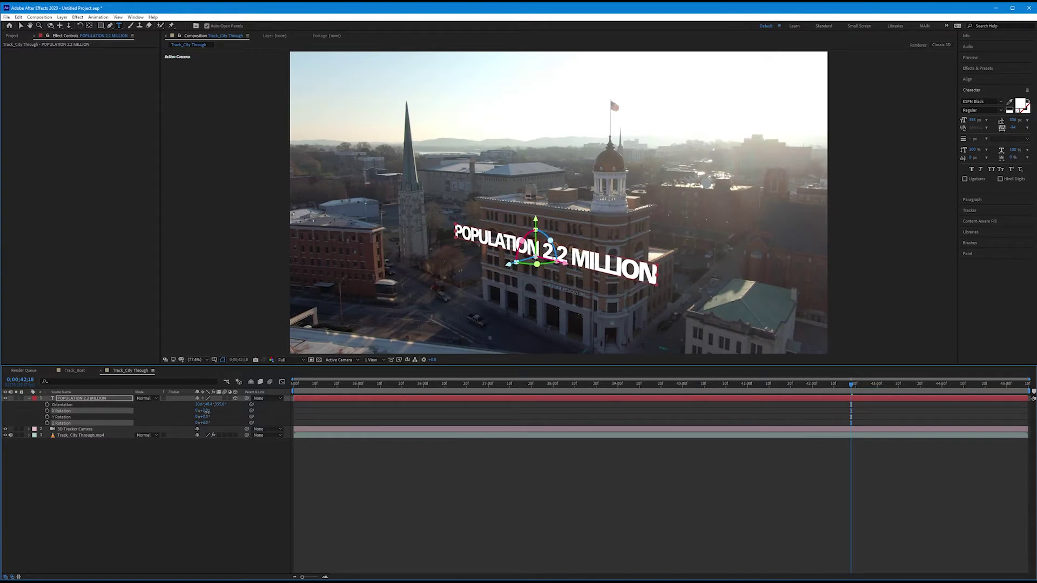
{"action": "left_click", "coordinate": [221, 487]}
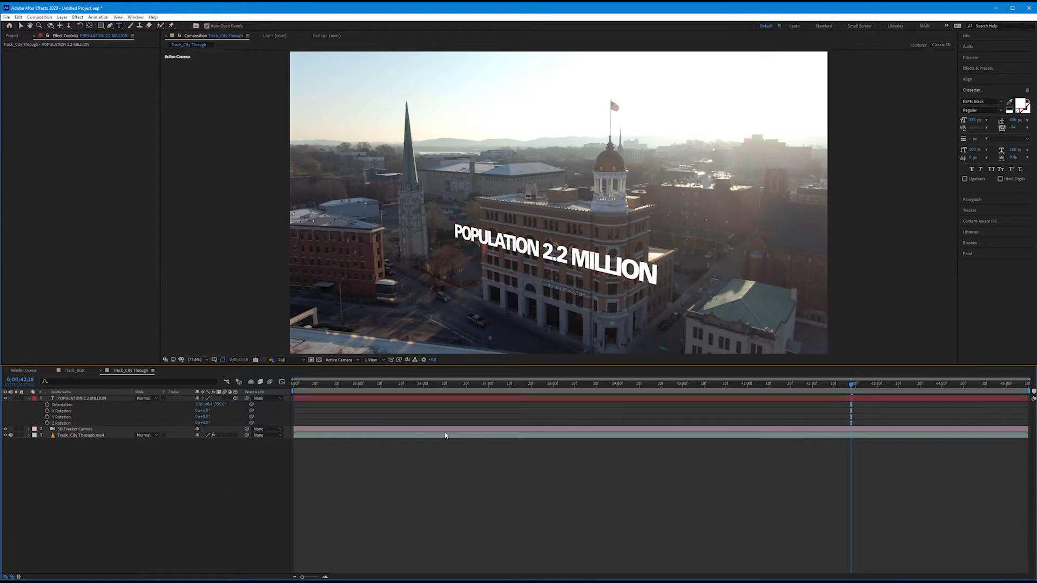
- Play the composition from the start and scrub around 0;00;43;18 to check how the population text tracks the building
{"action": "left_click_drag", "start_coordinate": [851, 385], "coordinate": [228, 382]}
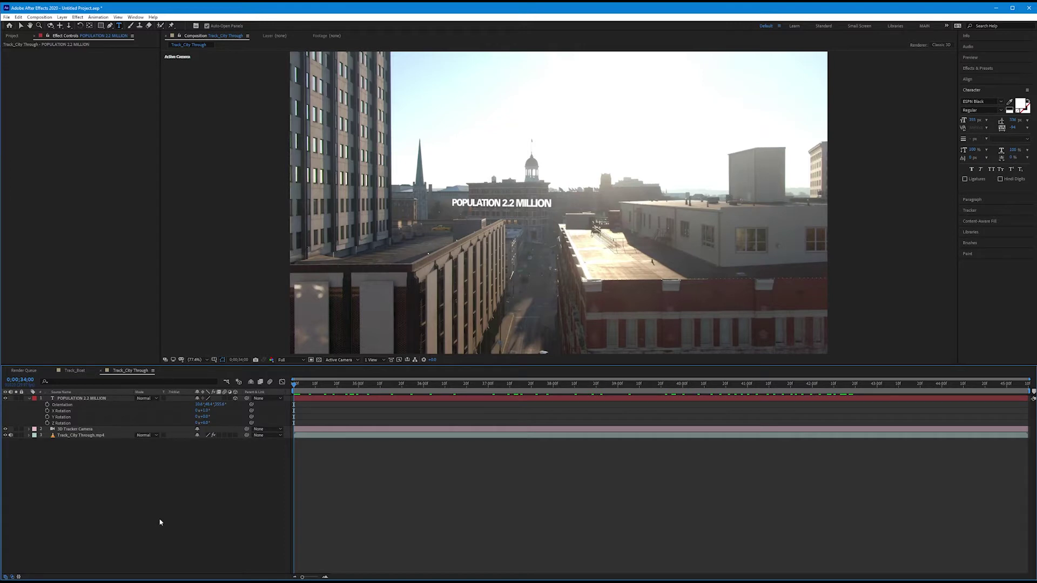
{"action": "key", "text": "space"}
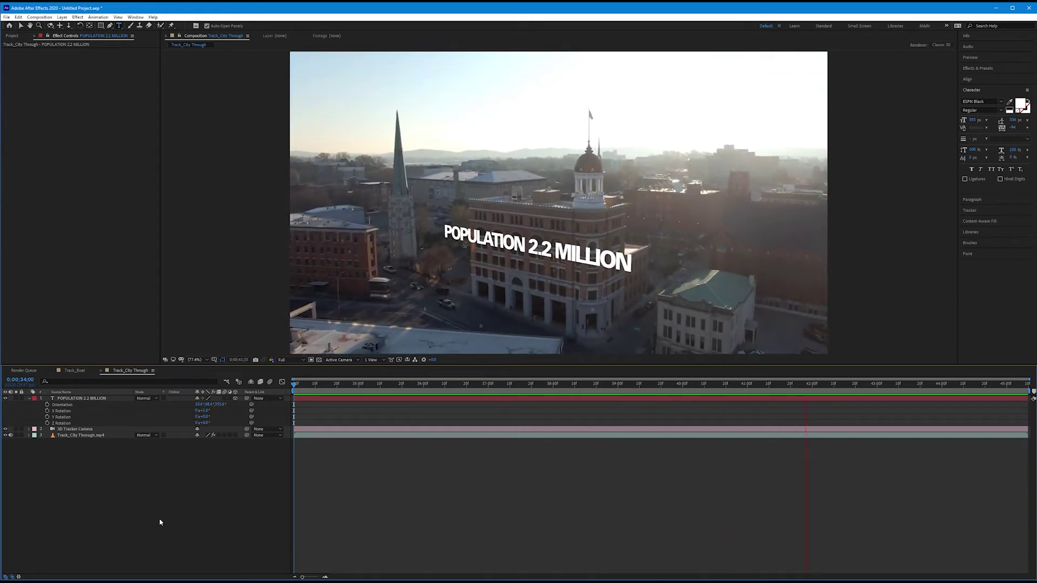
{"action": "left_click", "coordinate": [965, 385]}
{"action": "left_click_drag", "start_coordinate": [965, 385], "coordinate": [926, 386]}
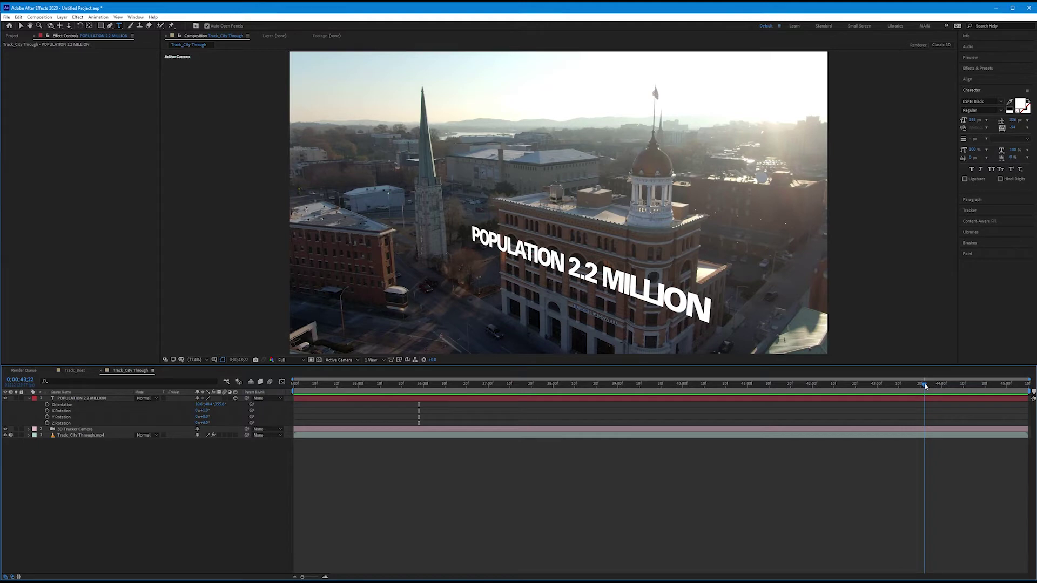
{"action": "left_click_drag", "start_coordinate": [925, 385], "coordinate": [912, 390]}
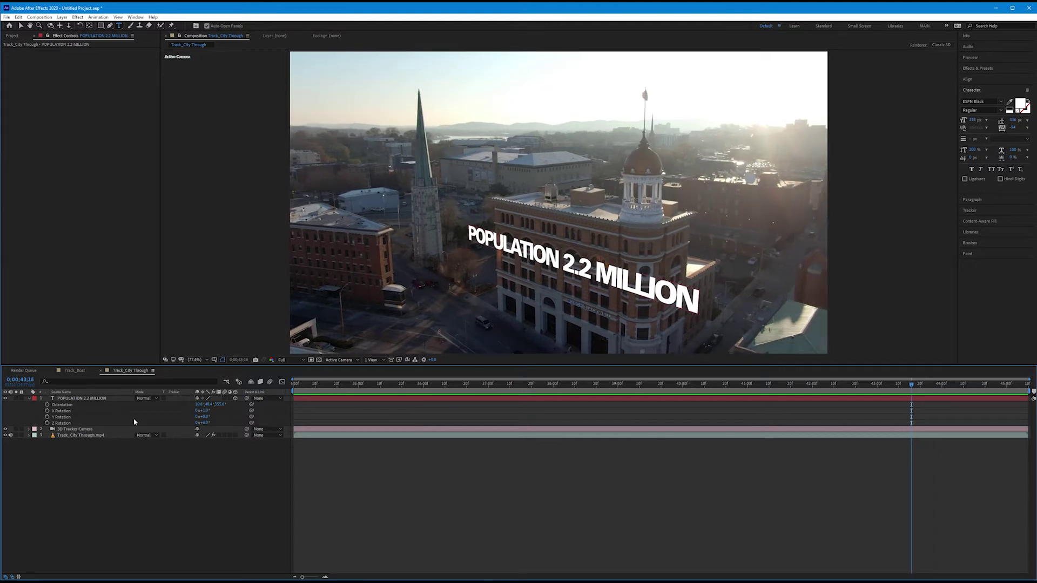
- Redisplay the 3D Camera Tracker points on the footage layer, switch to the Selection tool and go to 0;00;35;19
{"action": "left_click", "coordinate": [83, 429]}
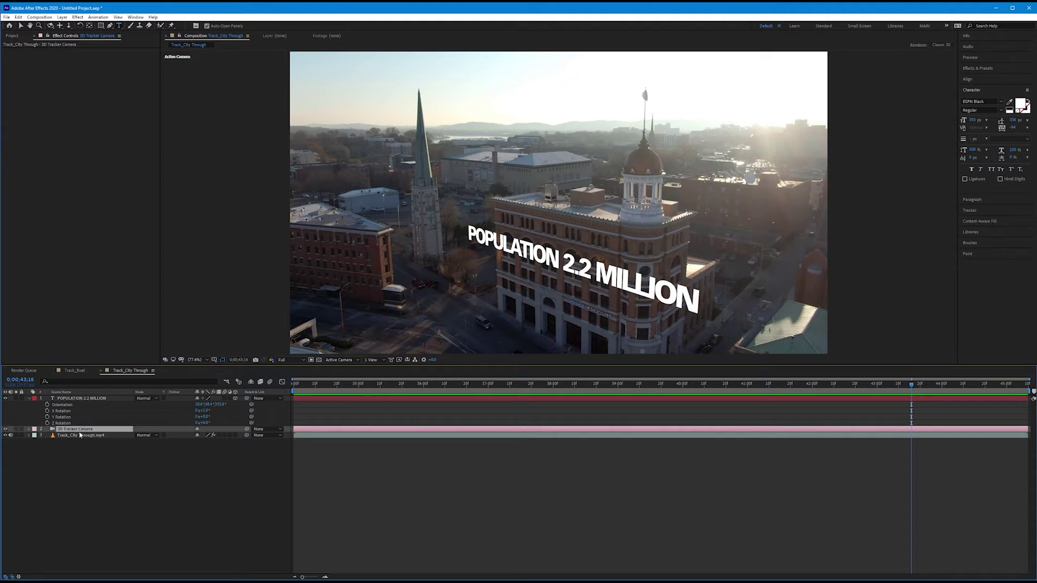
{"action": "left_click", "coordinate": [72, 438]}
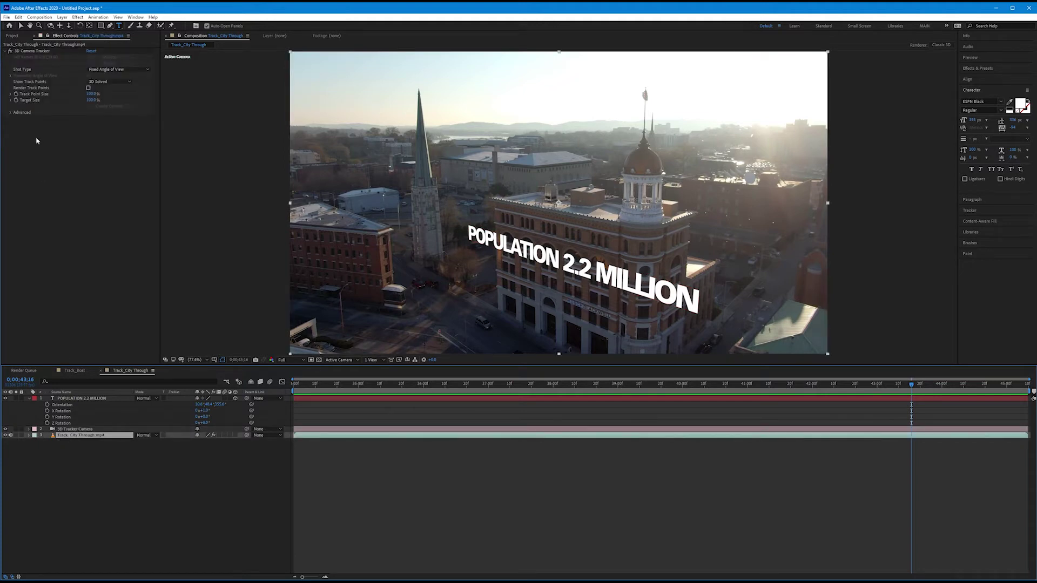
{"action": "left_click", "coordinate": [23, 51]}
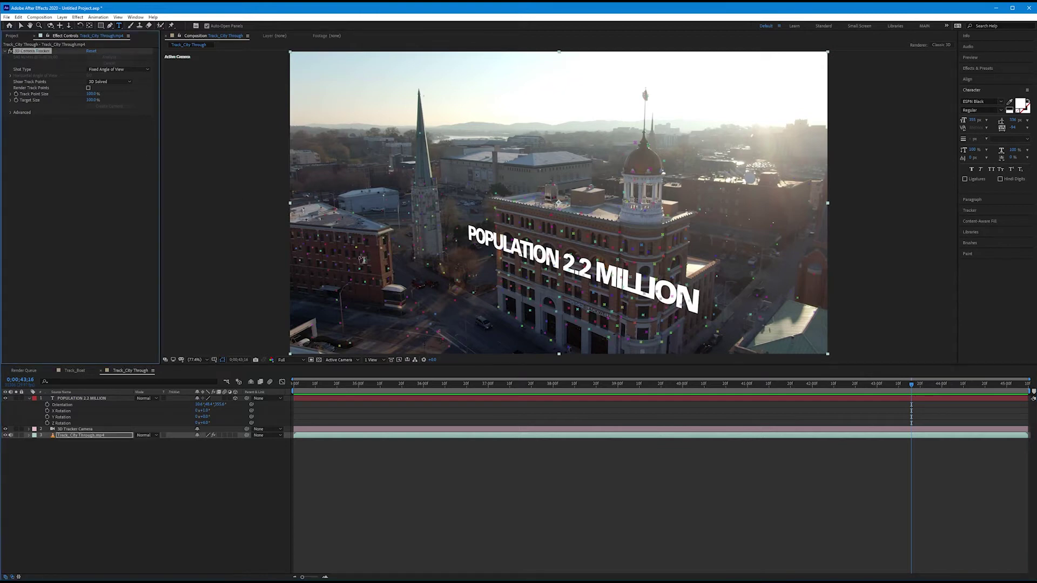
{"action": "left_click", "coordinate": [21, 26]}
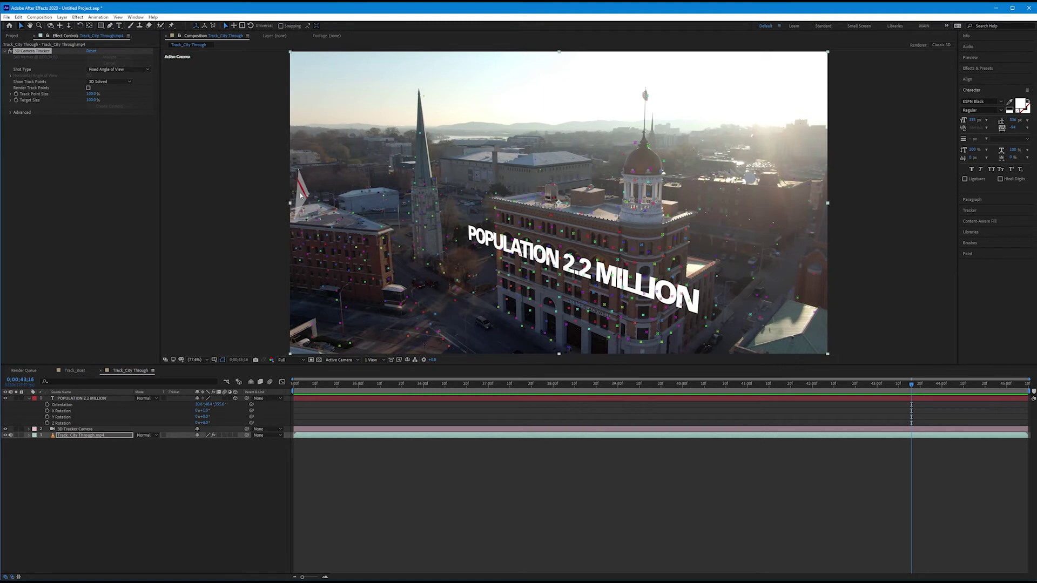
{"action": "left_click", "coordinate": [389, 384]}
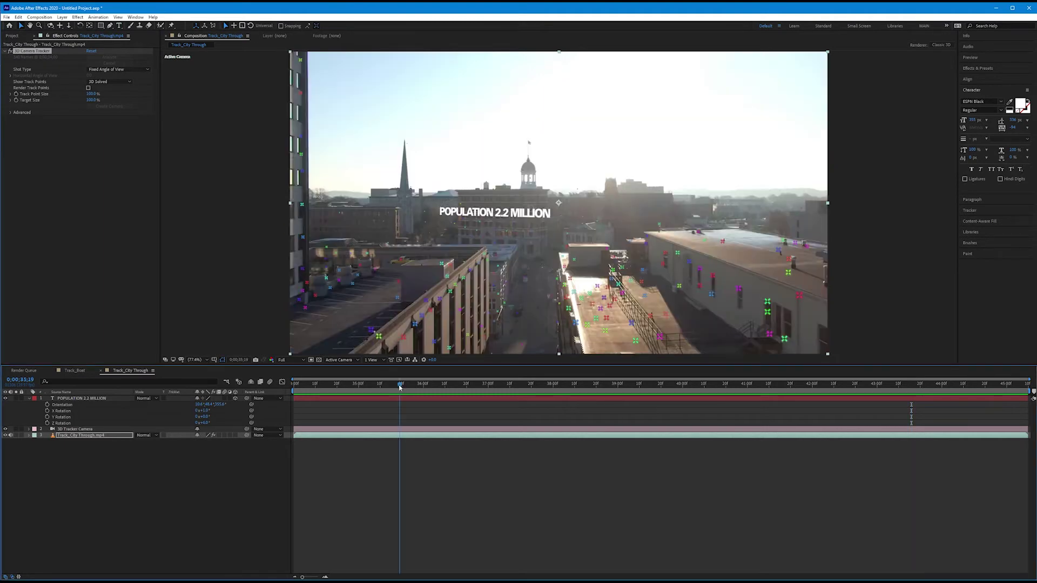
{"action": "mouse_move", "coordinate": [389, 384]}
{"action": "left_mouse_down"}
{"action": "mouse_move", "coordinate": [537, 384]}
{"action": "mouse_move", "coordinate": [399, 384]}
{"action": "left_mouse_up"}
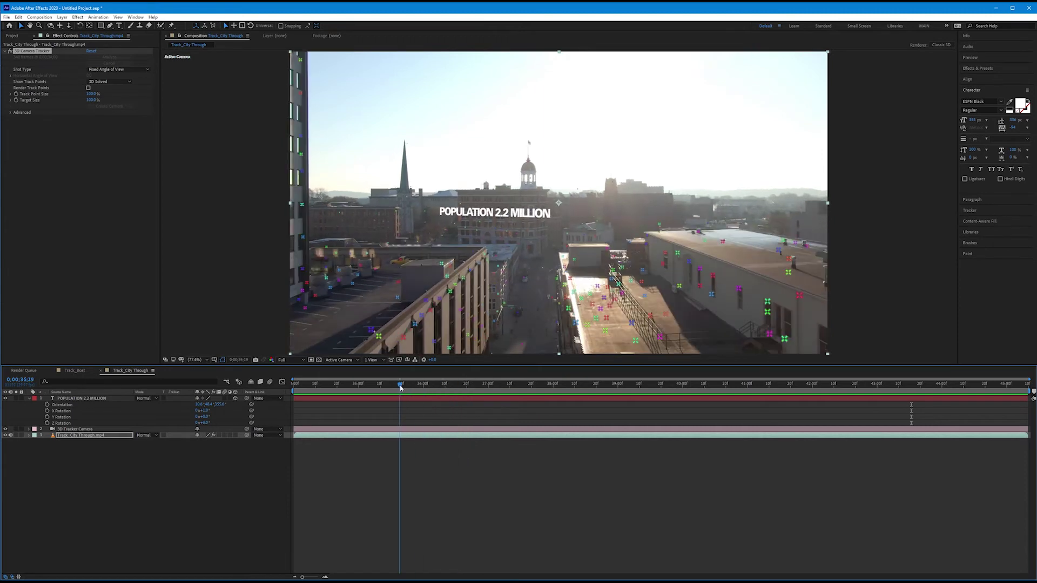
- Create a tracked text layer on the facade of the near-left building, change it to DETROIT and reduce its font size to suit the wall
{"action": "right_click", "coordinate": [455, 329]}
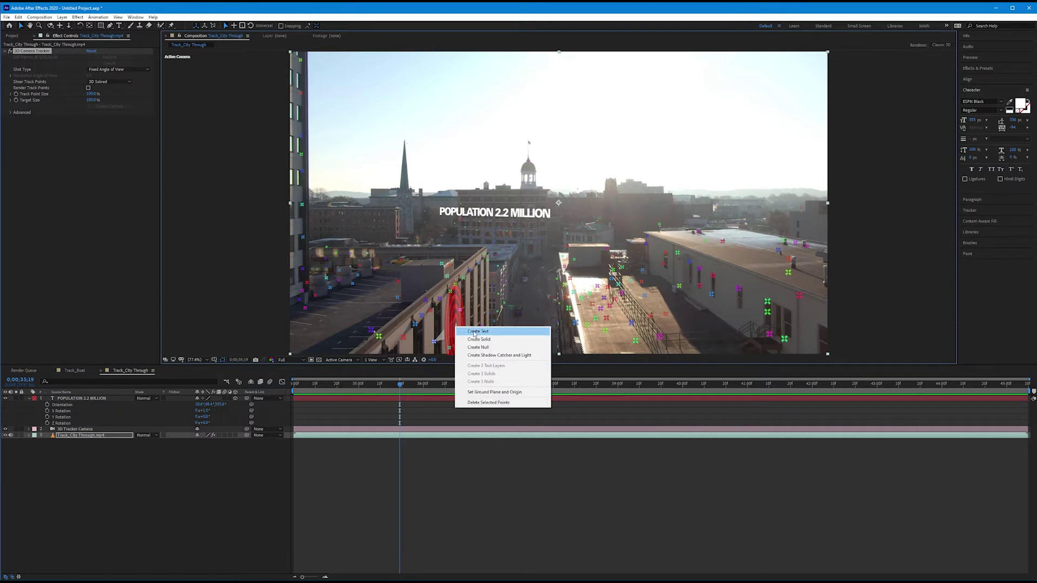
{"action": "left_click", "coordinate": [474, 332]}
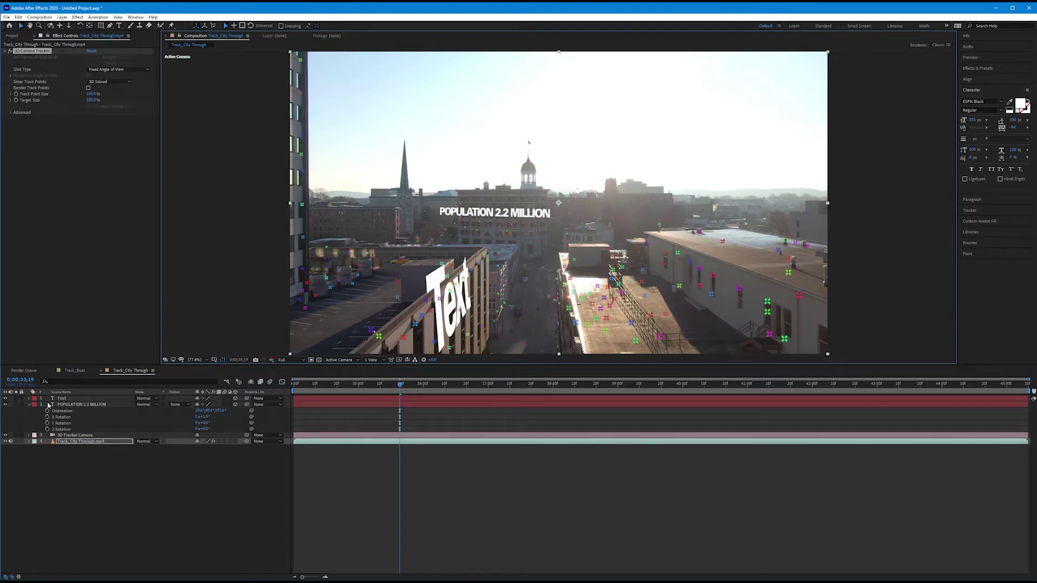
{"action": "left_click", "coordinate": [53, 399]}
{"action": "double_click", "coordinate": [62, 398]}
{"action": "type", "text": "DETROIT"}
{"action": "left_click_drag", "start_coordinate": [972, 120], "coordinate": [942, 120]}
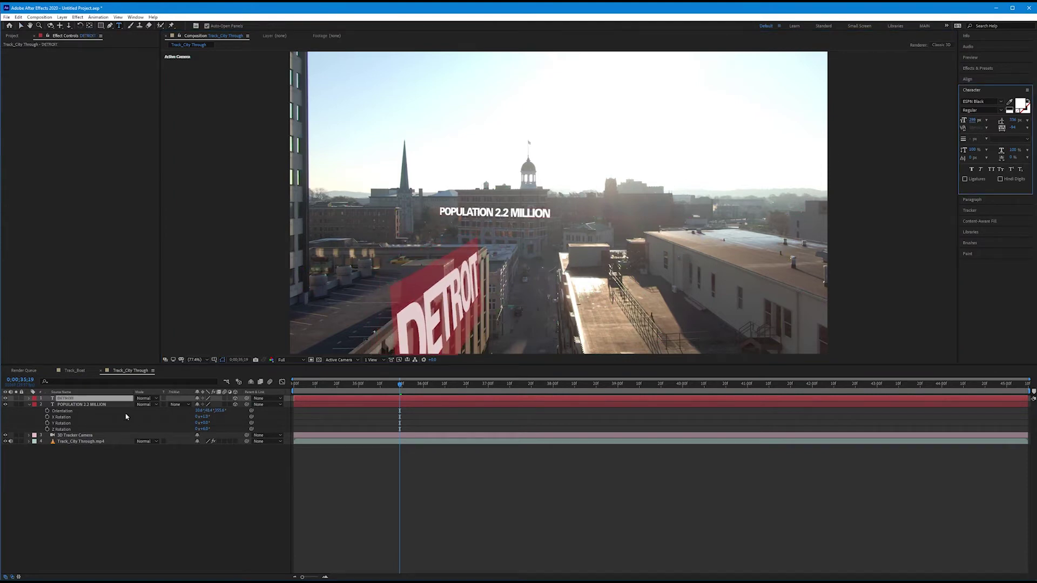
- Reveal the DETROIT layer's rotation values and slightly adjust its X rotation to align the text with the facade
{"action": "left_click", "coordinate": [100, 400]}
{"action": "key", "text": "r"}
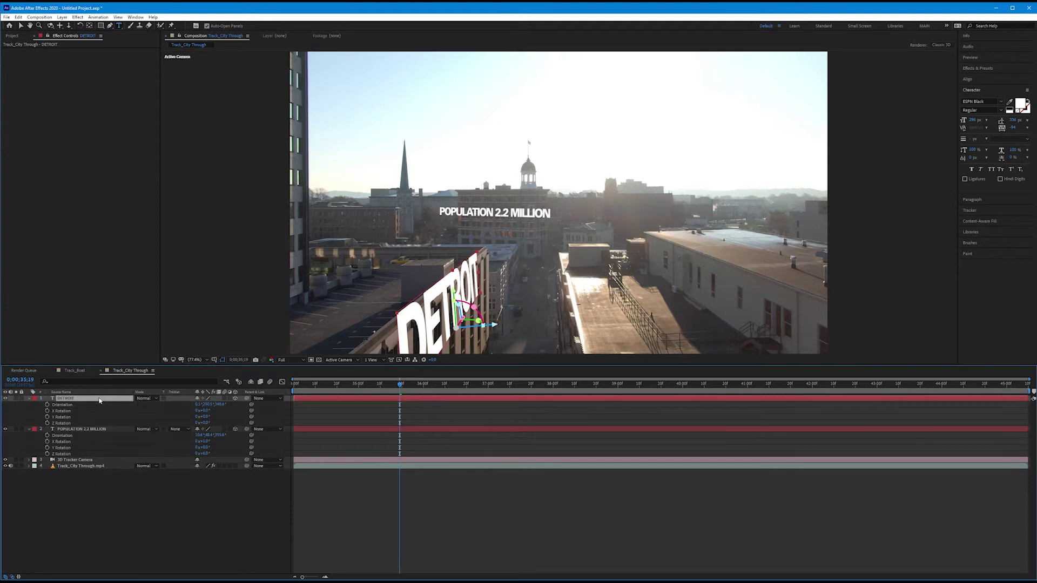
{"action": "left_click_drag", "start_coordinate": [203, 411], "coordinate": [208, 412]}
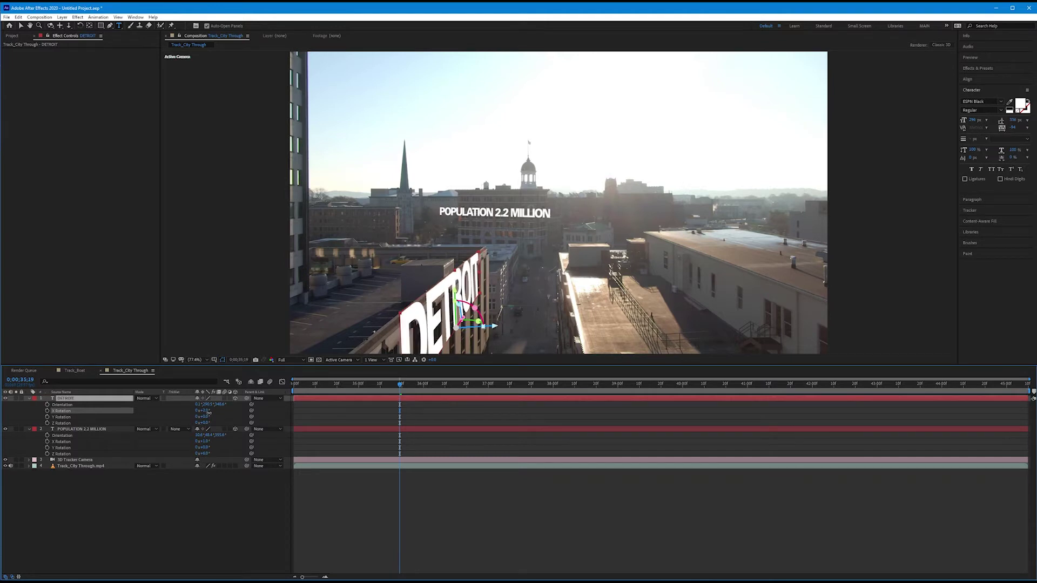
{"action": "left_click", "coordinate": [231, 527]}
- Play the composition from 0;00;34;00 to check how both text layers follow the buildings
{"action": "left_click_drag", "start_coordinate": [397, 387], "coordinate": [285, 387]}
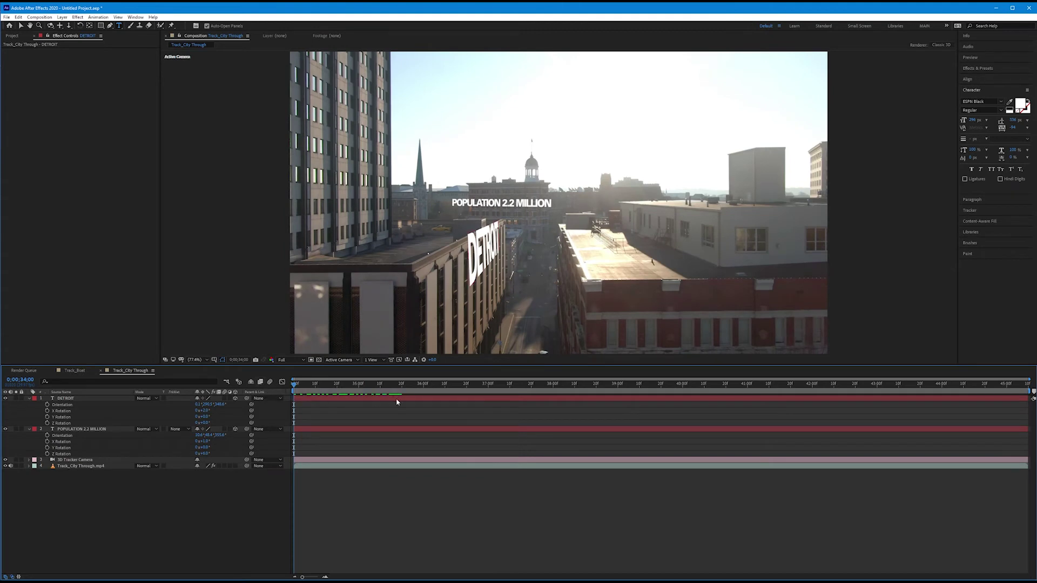
{"action": "key", "text": "space"}
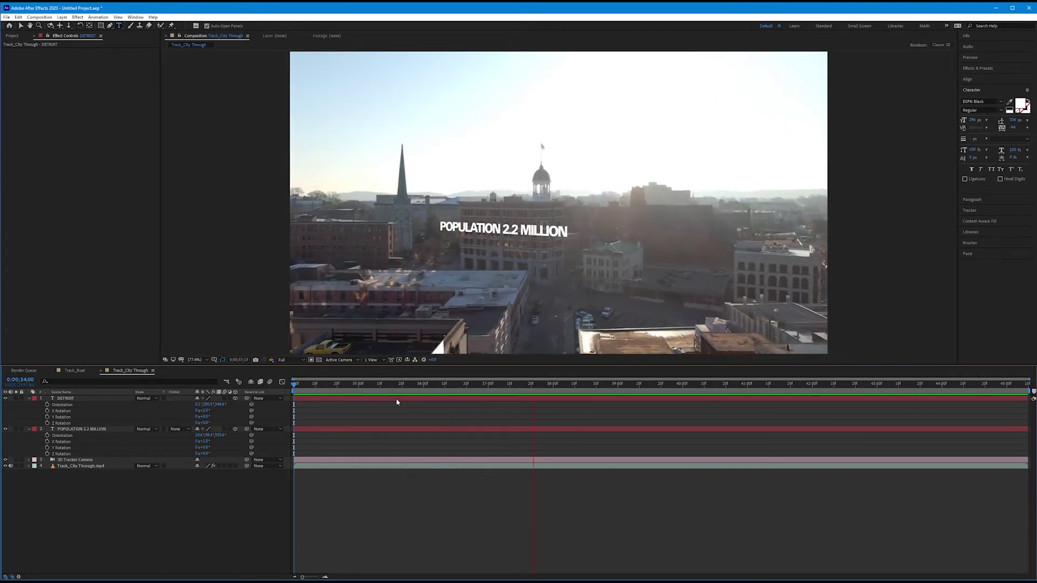
{"action": "key", "text": "space"}
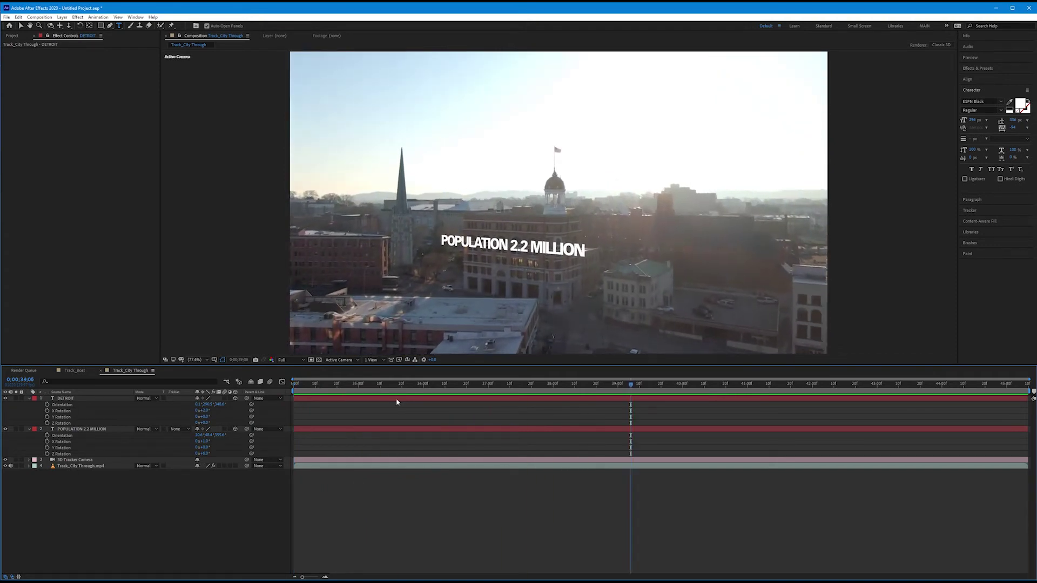
- Redisplay the 3D Camera Tracker points at 0;00;35;01 with the Selection tool and open the creation options for the near-right rooftop target
{"action": "left_click_drag", "start_coordinate": [440, 385], "coordinate": [360, 384]}
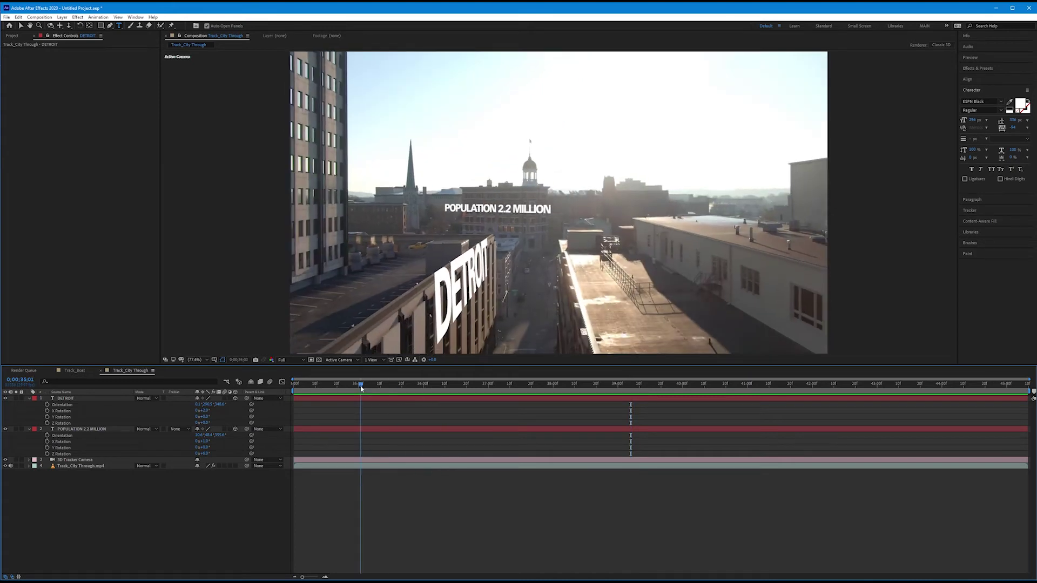
{"action": "left_click", "coordinate": [63, 467]}
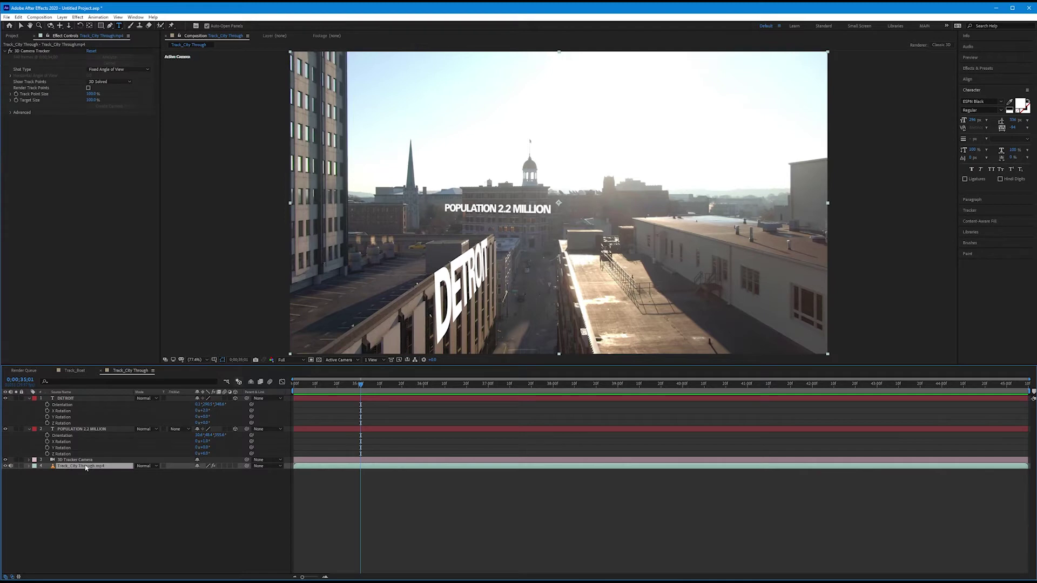
{"action": "left_click", "coordinate": [35, 52]}
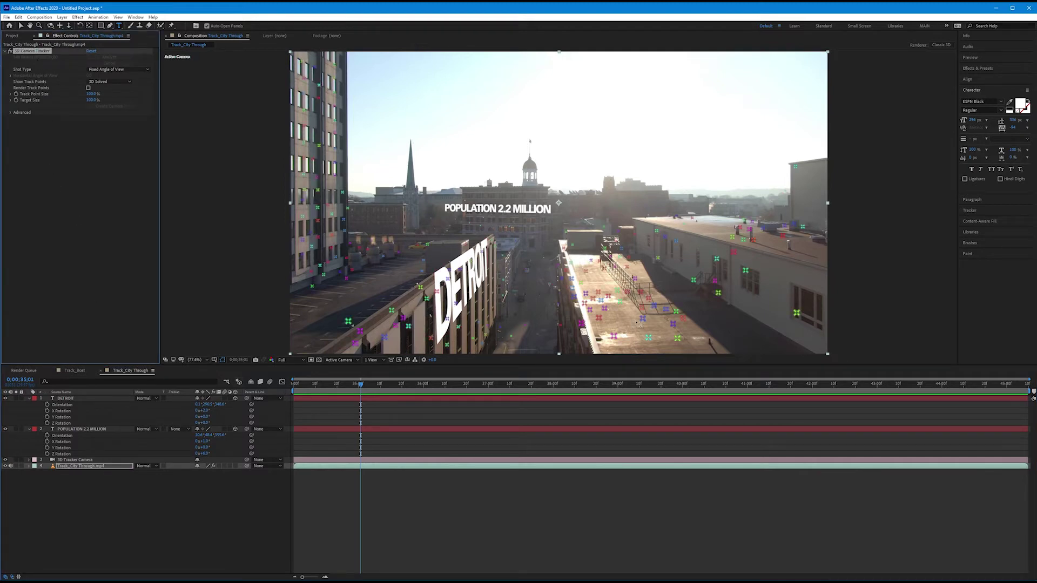
{"action": "key", "text": "v"}
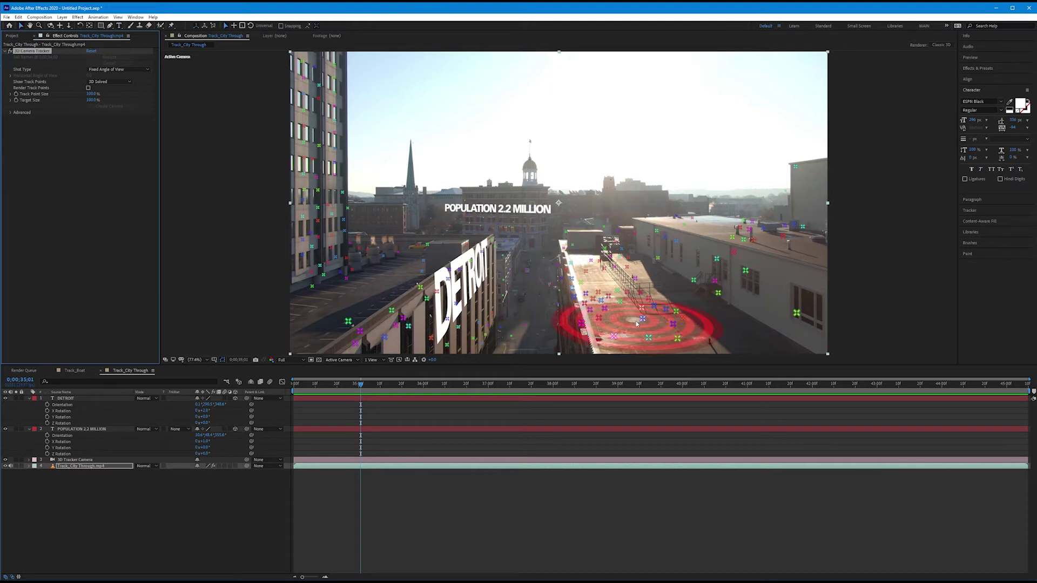
{"action": "right_click", "coordinate": [632, 319]}
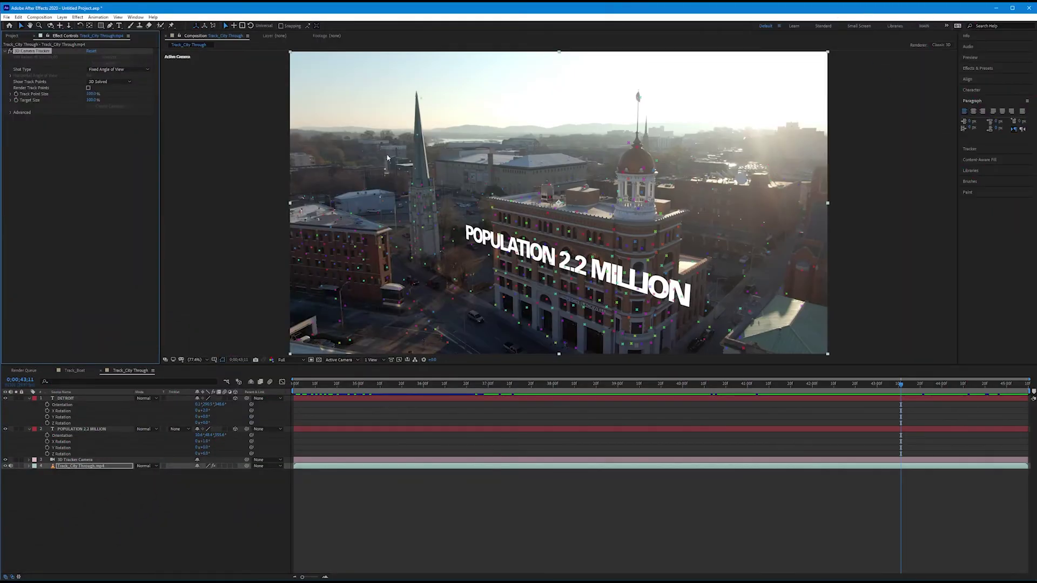
- Pick a track-point target on the church steeple at 0;00;43;11 and create a solid there
{"action": "left_click", "coordinate": [428, 197]}
{"action": "left_click", "coordinate": [419, 194]}
{"action": "left_click", "coordinate": [432, 211]}
{"action": "left_click", "coordinate": [417, 215]}
{"action": "left_click", "coordinate": [432, 211]}
{"action": "left_click", "coordinate": [471, 234]}
{"action": "left_click", "coordinate": [431, 209]}
{"action": "left_click", "coordinate": [435, 210]}
{"action": "left_click", "coordinate": [436, 212]}
{"action": "right_click", "coordinate": [436, 213]}
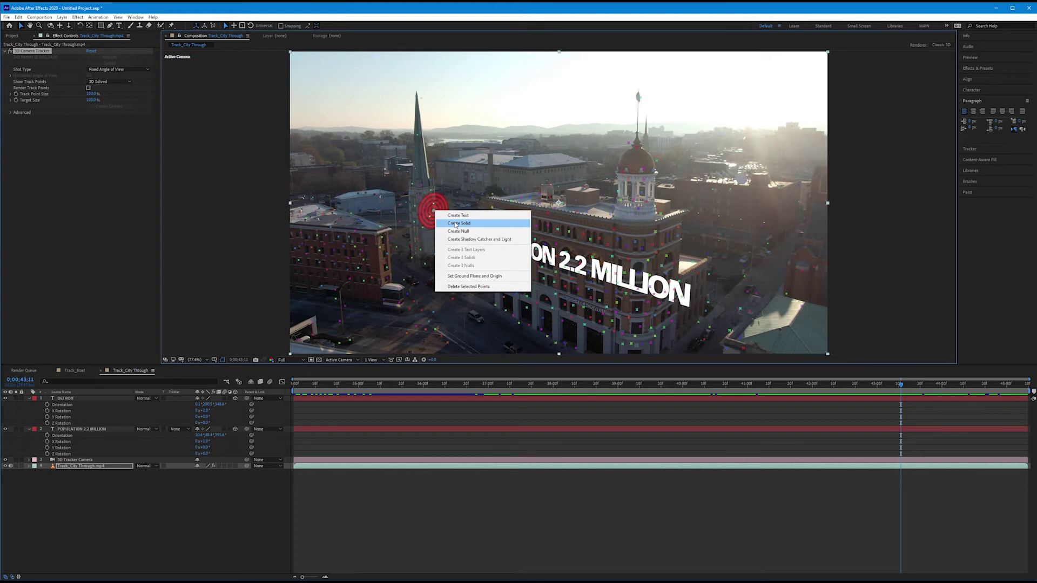
{"action": "left_click", "coordinate": [455, 223]}
{"action": "left_click", "coordinate": [559, 332]}
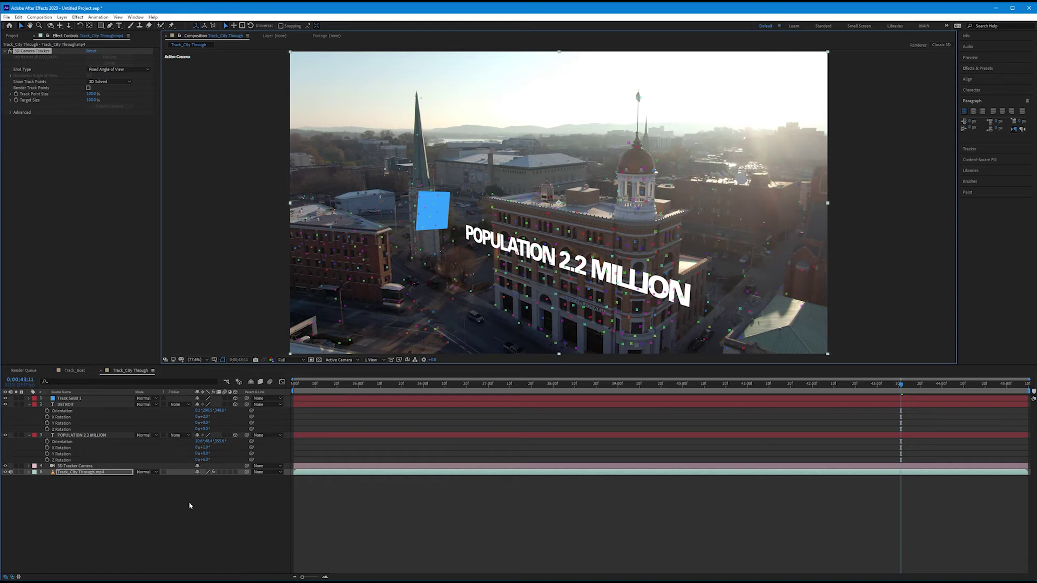
- Pre-compose the tracked solid into a new composition named Square Replace
{"action": "right_click", "coordinate": [71, 400]}
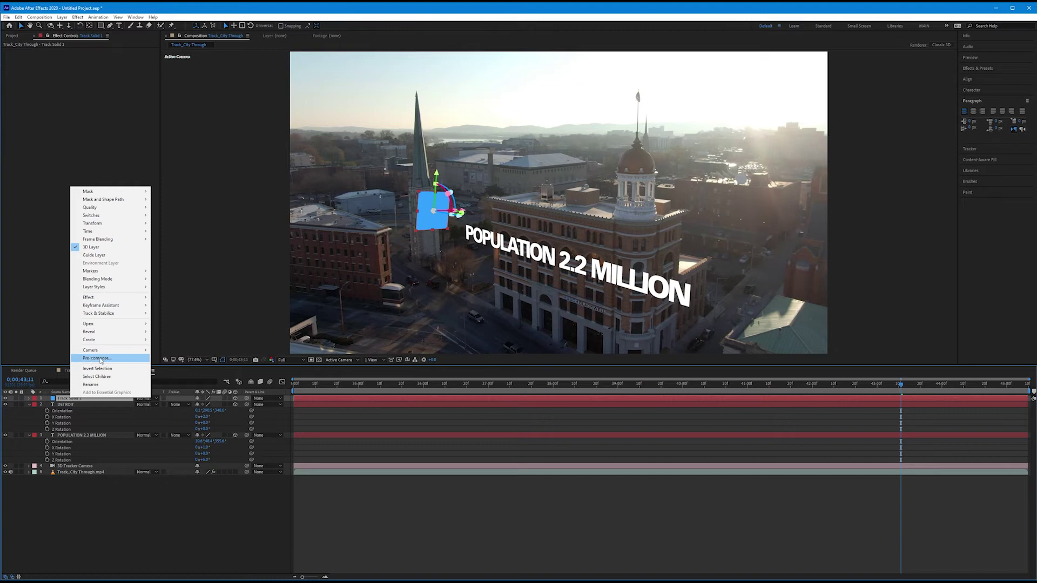
{"action": "left_click", "coordinate": [100, 359]}
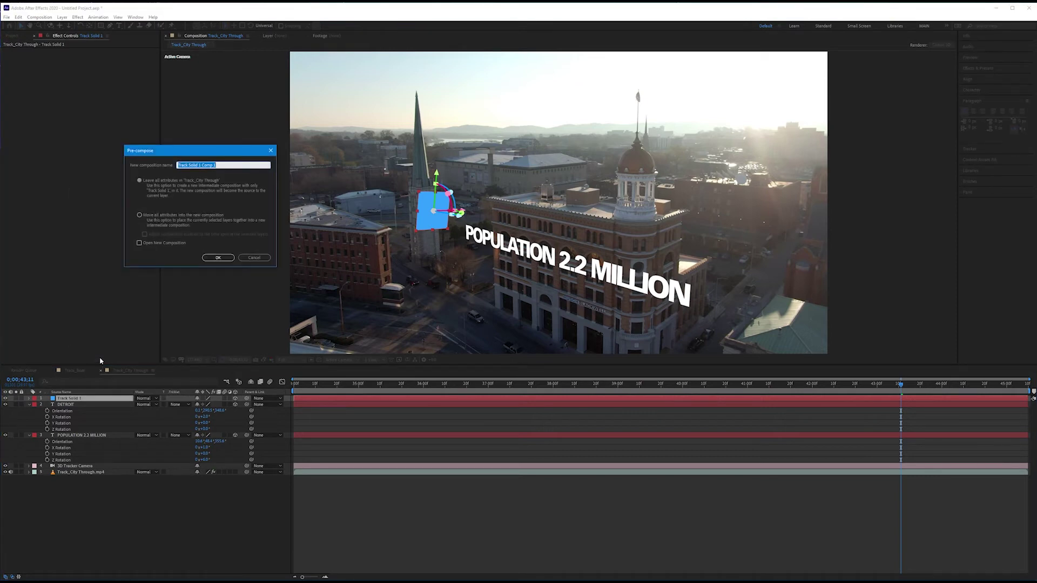
{"action": "type", "text": "Square Replace"}
{"action": "left_click", "coordinate": [218, 258]}
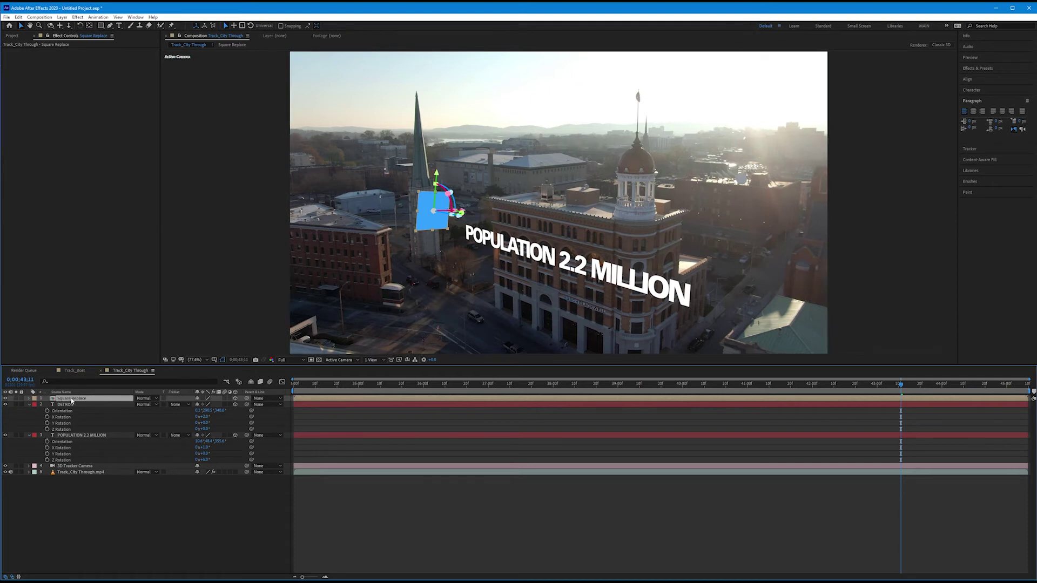
- Open the Square Replace composition and delete the blue solid inside it
{"action": "double_click", "coordinate": [72, 398]}
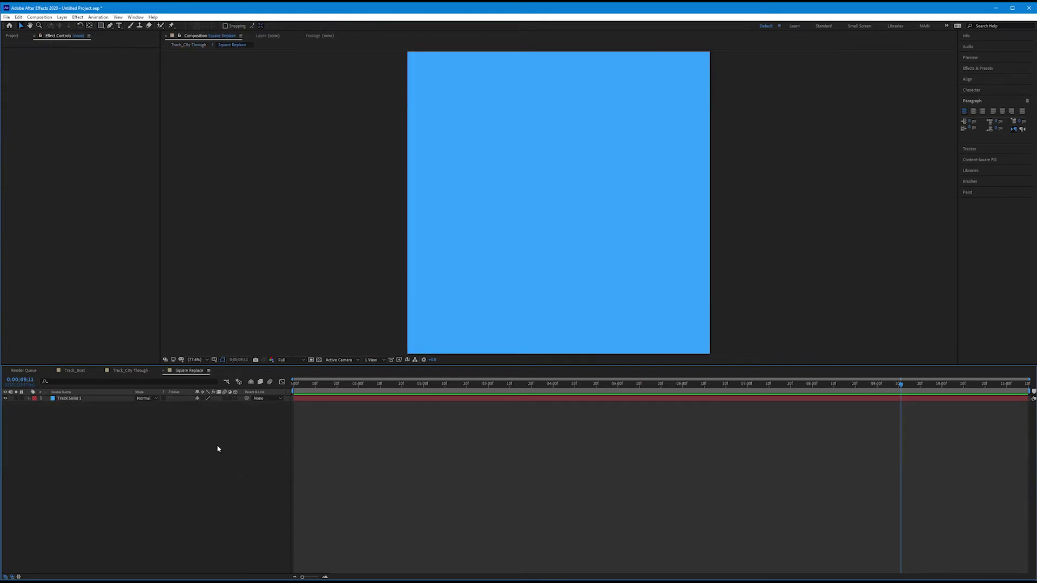
{"action": "left_click", "coordinate": [71, 399]}
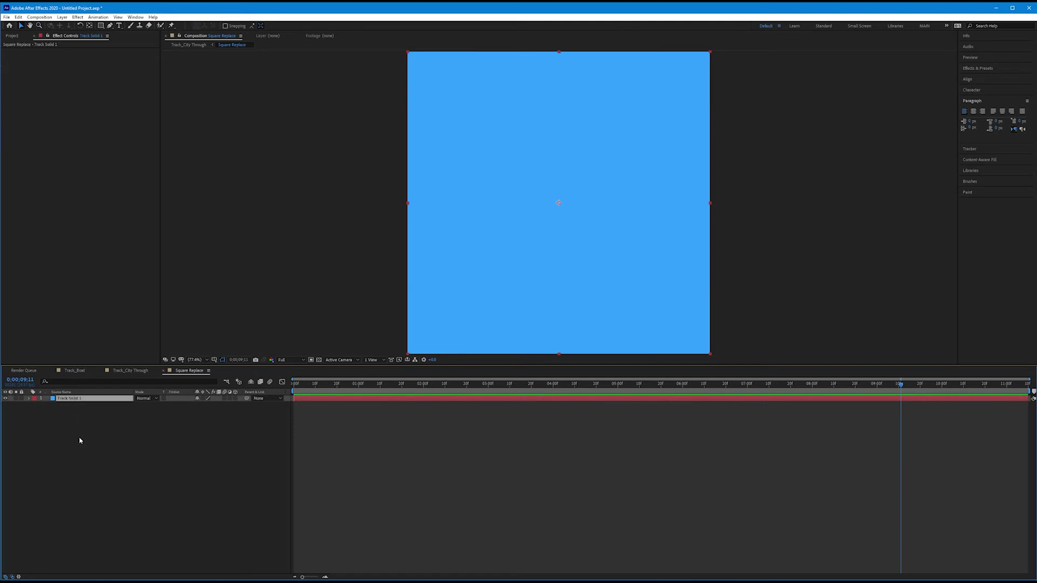
{"action": "key", "text": "Delete"}
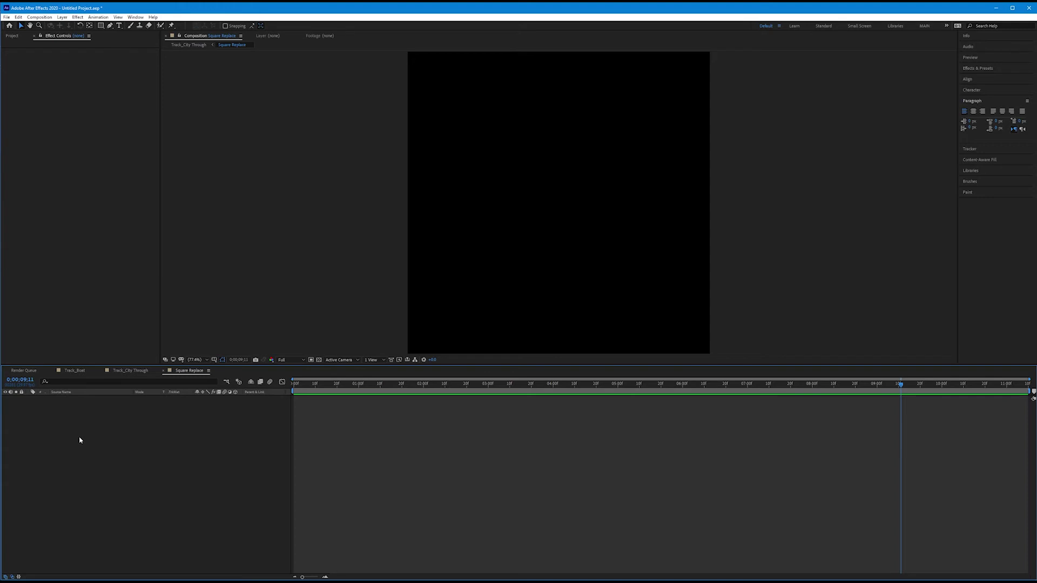
- Set the Square Replace composition's width to 1920 px and fit the whole frame in the viewer
{"action": "left_click", "coordinate": [39, 16]}
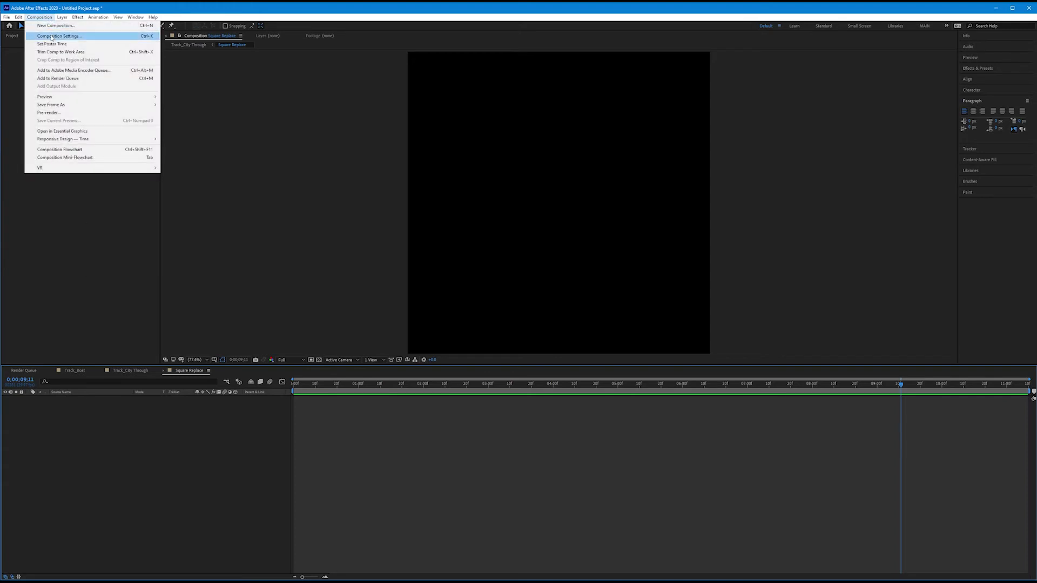
{"action": "left_click", "coordinate": [51, 37]}
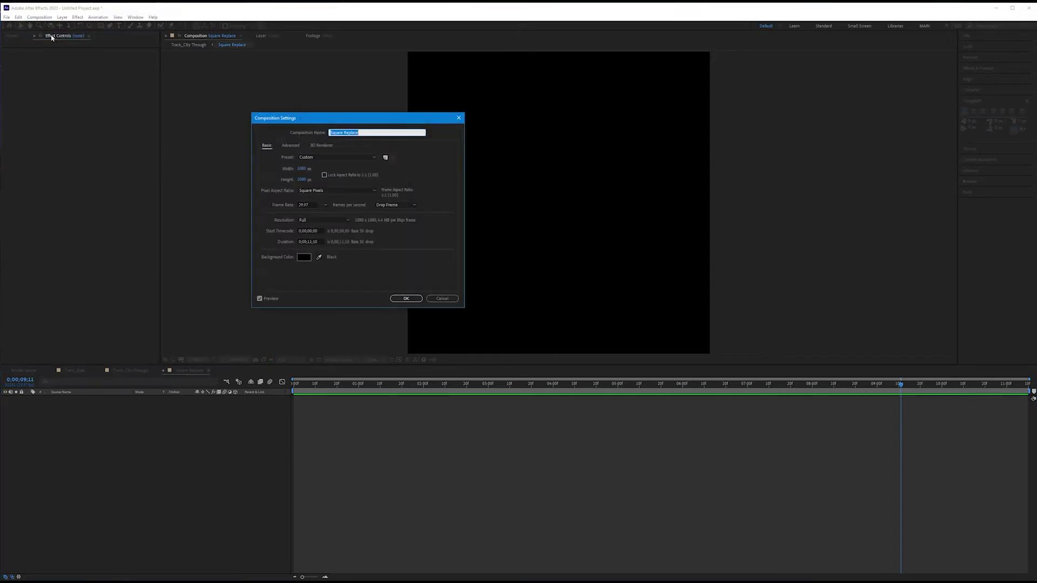
{"action": "left_click", "coordinate": [304, 169]}
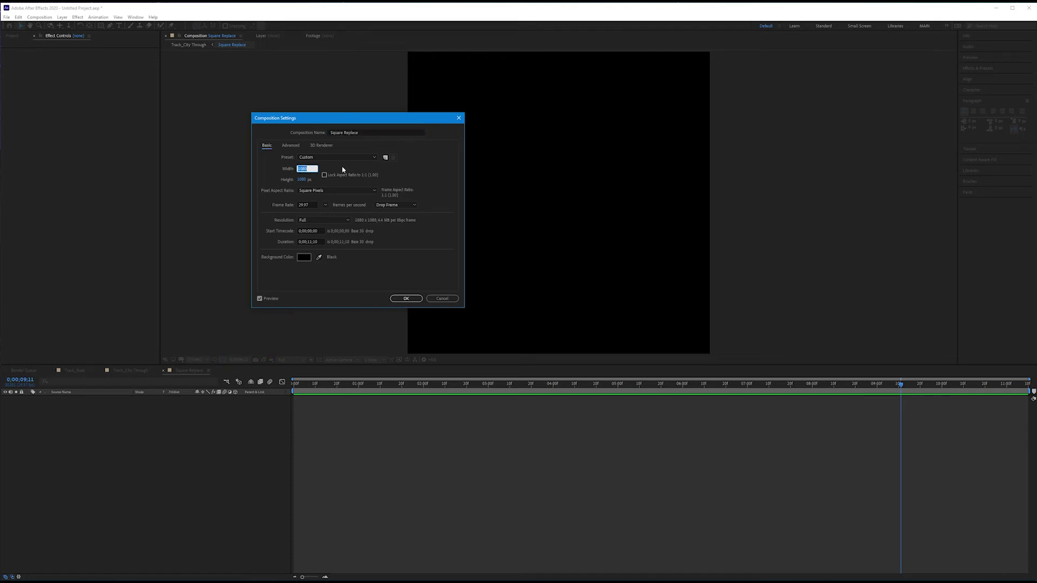
{"action": "type", "text": "1920"}
{"action": "left_click", "coordinate": [405, 298]}
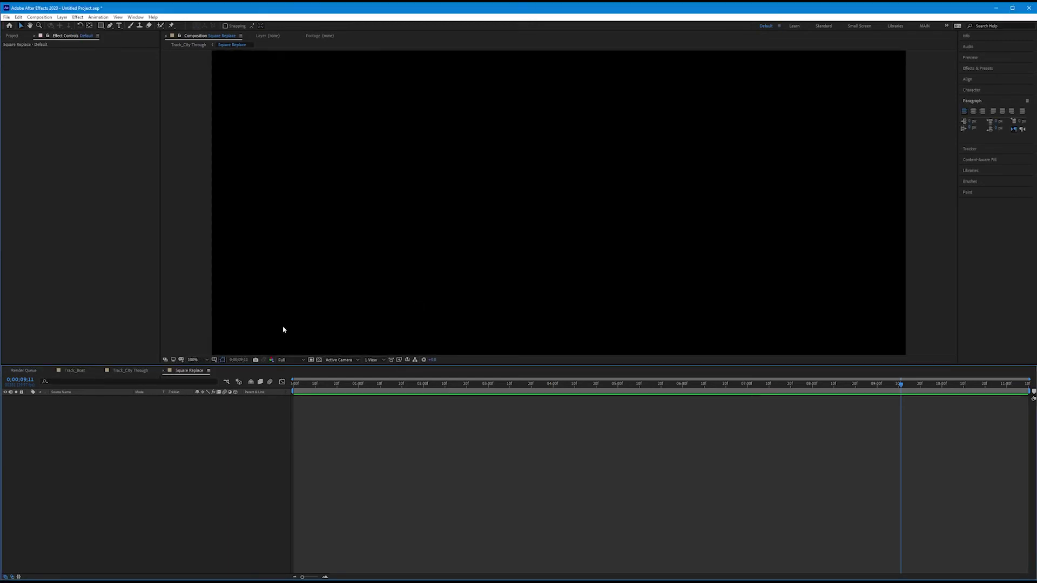
{"action": "left_click", "coordinate": [192, 359]}
{"action": "left_click", "coordinate": [199, 377]}
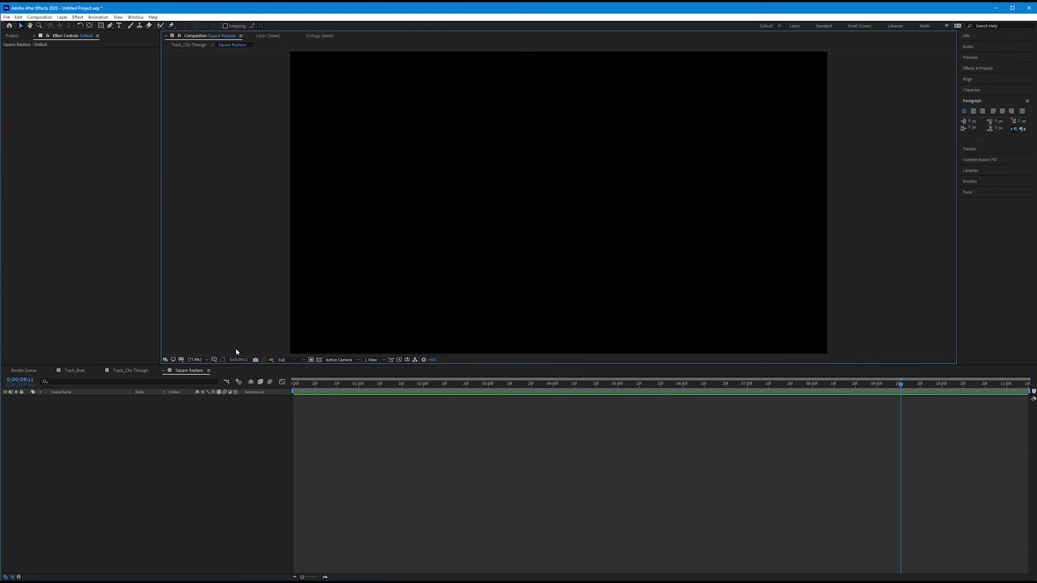
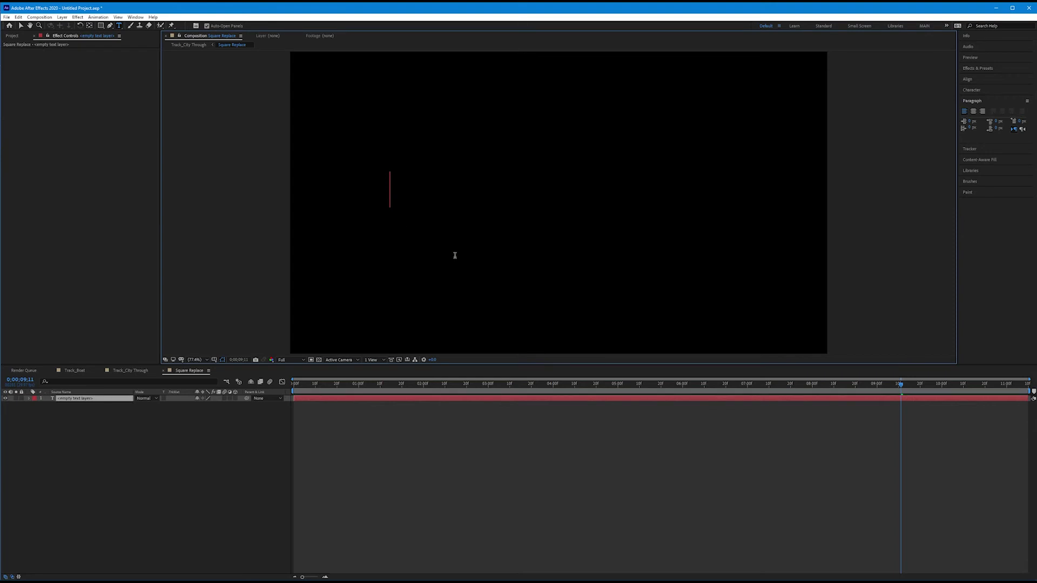
- Enter three lines in the new text layer: DETROIT, FOUNDED 1701, and BY FRENCH EXPLORER ANTOINE DE LA MOTHE CADILLAC
{"action": "type", "text": "DET"}
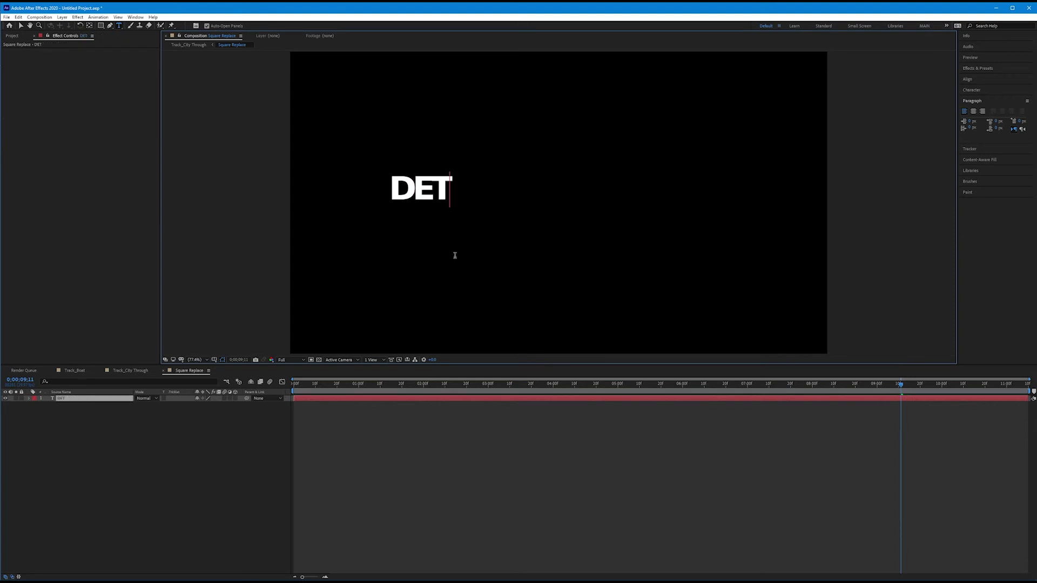
{"action": "type", "text": "ROIT"}
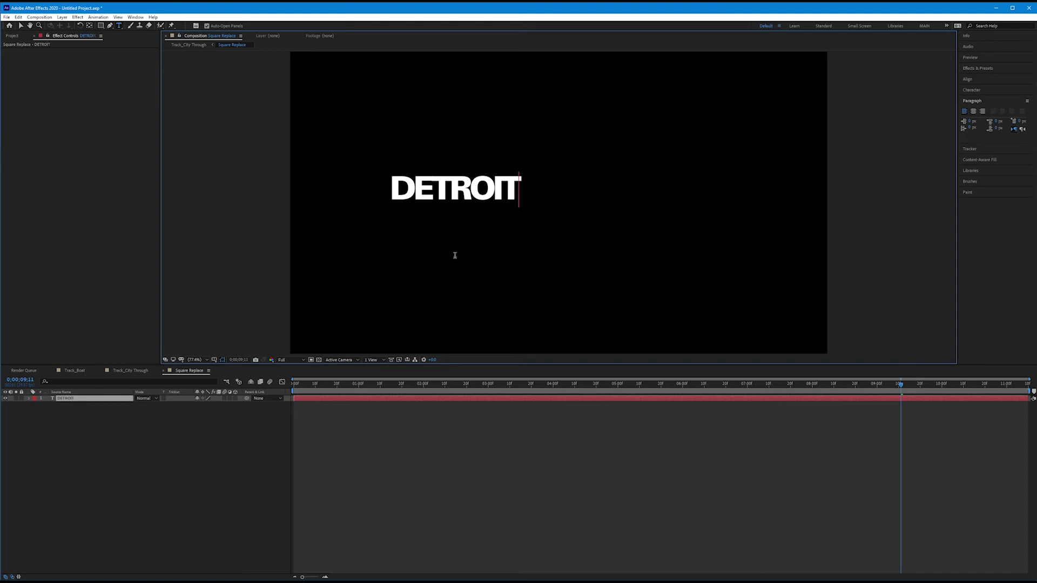
{"action": "key", "text": "Return"}
{"action": "type", "text": "F"}
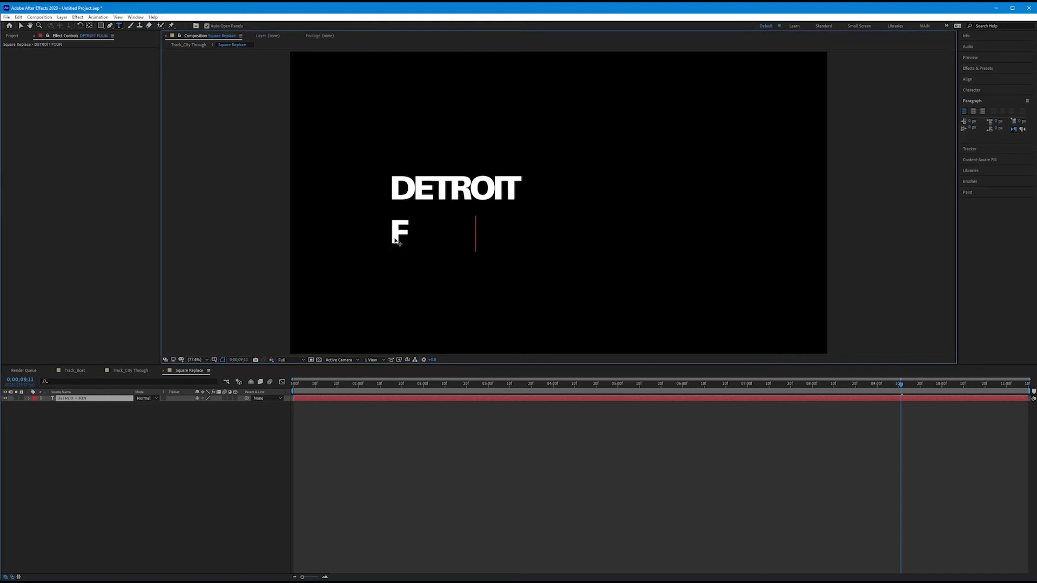
{"action": "type", "text": "OUNDED 1701"}
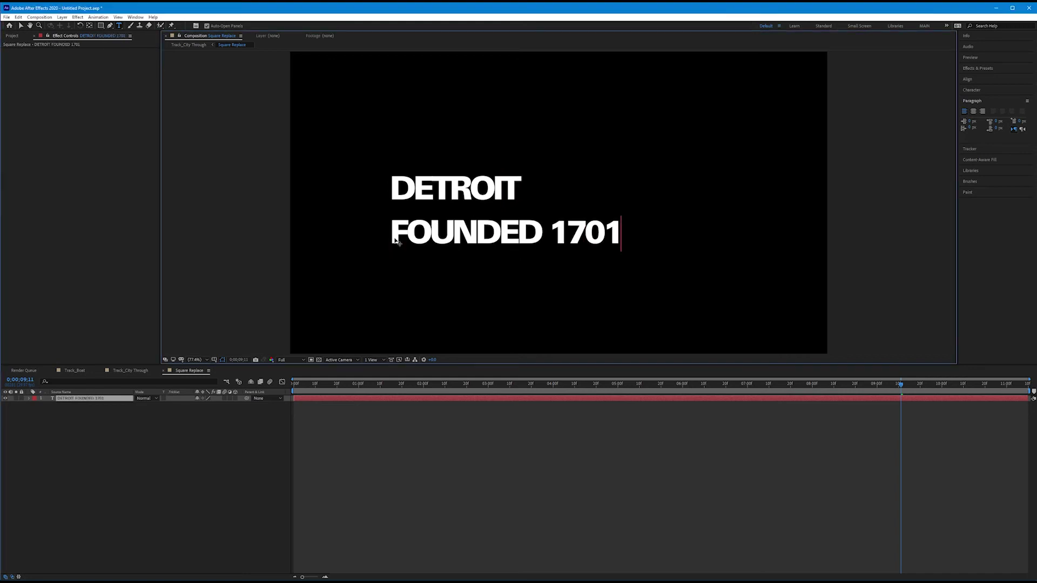
{"action": "key", "text": "Return"}
{"action": "type", "text": "BY FRENCH EXP"}
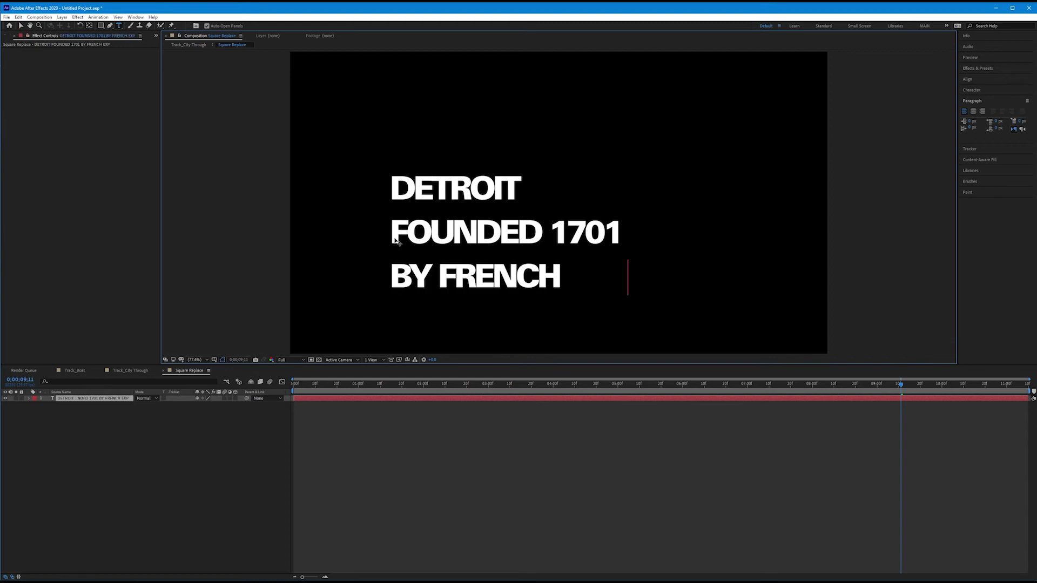
{"action": "type", "text": "LORER ANTOINE DE LA MOTHE"}
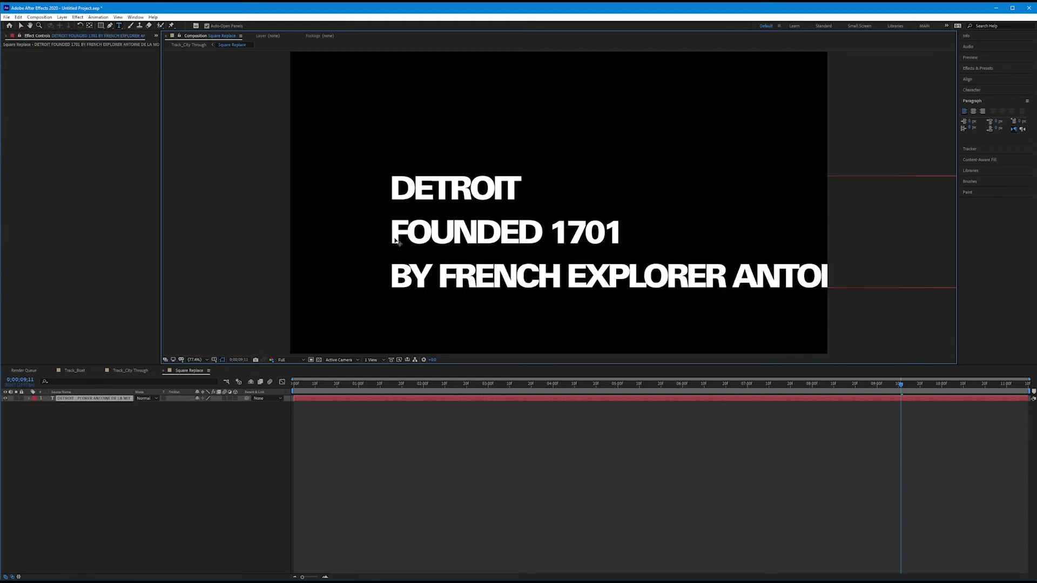
{"action": "type", "text": " CADILLAC"}
- Reduce the FOUNDED 1701 and BY FRENCH EXPLORER lines to a 33 px font size and tighten their leading beneath DETROIT
{"action": "left_click_drag", "start_coordinate": [395, 241], "coordinate": [891, 276]}
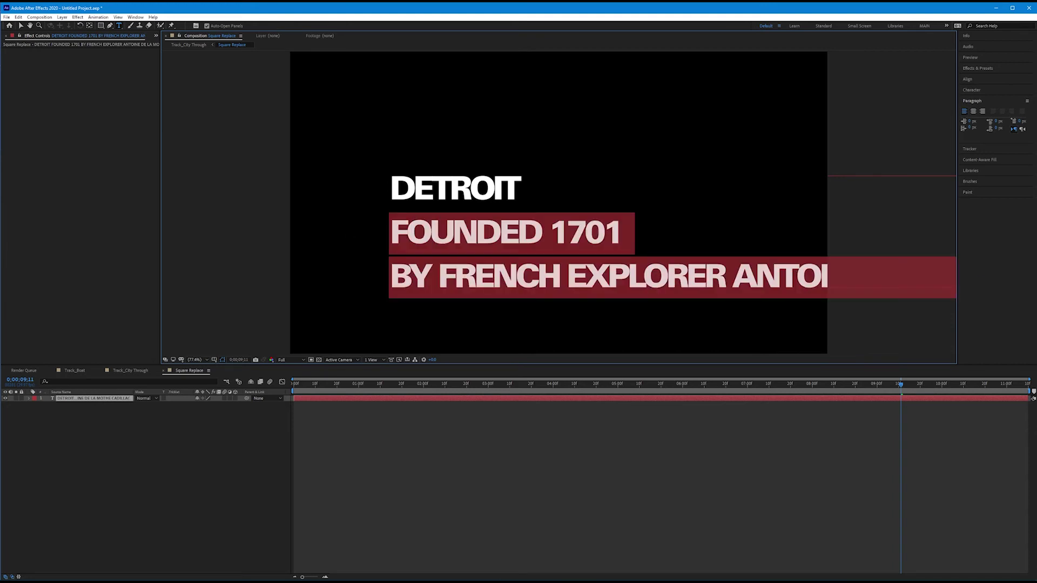
{"action": "left_click", "coordinate": [975, 90]}
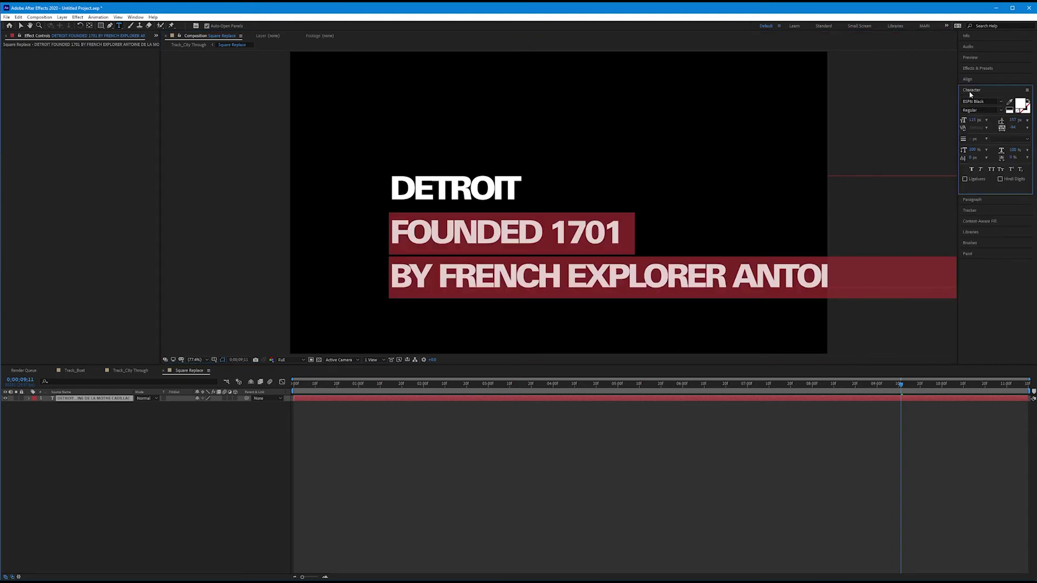
{"action": "left_click", "coordinate": [975, 120]}
{"action": "type", "text": "33"}
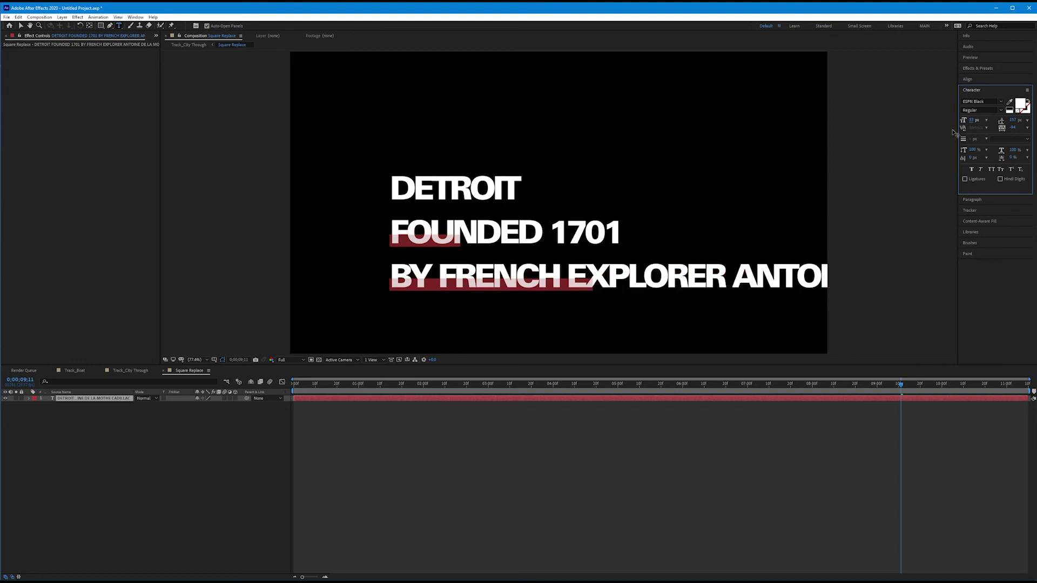
{"action": "key", "text": "Return"}
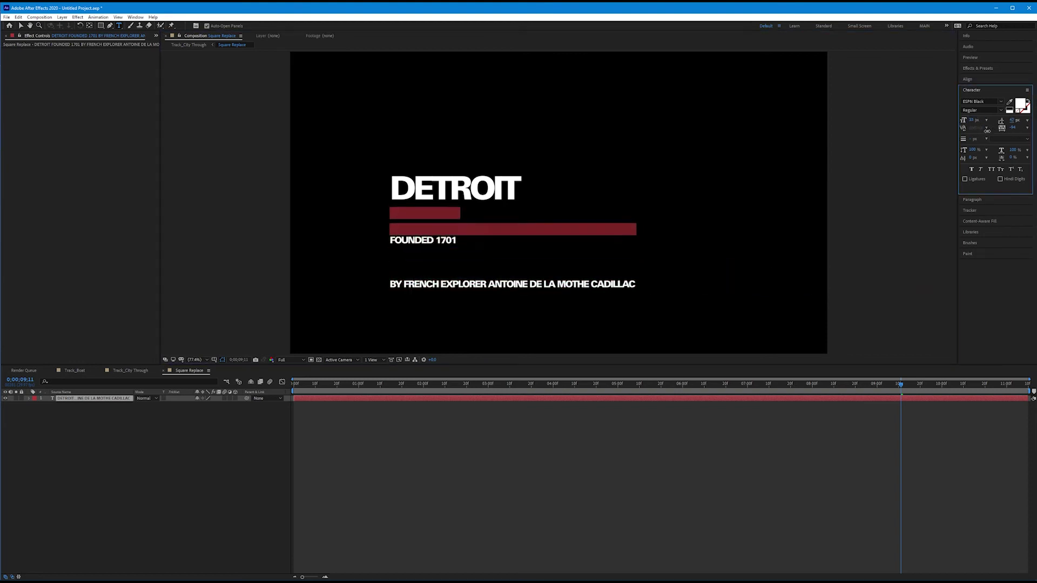
{"action": "left_click", "coordinate": [200, 433]}
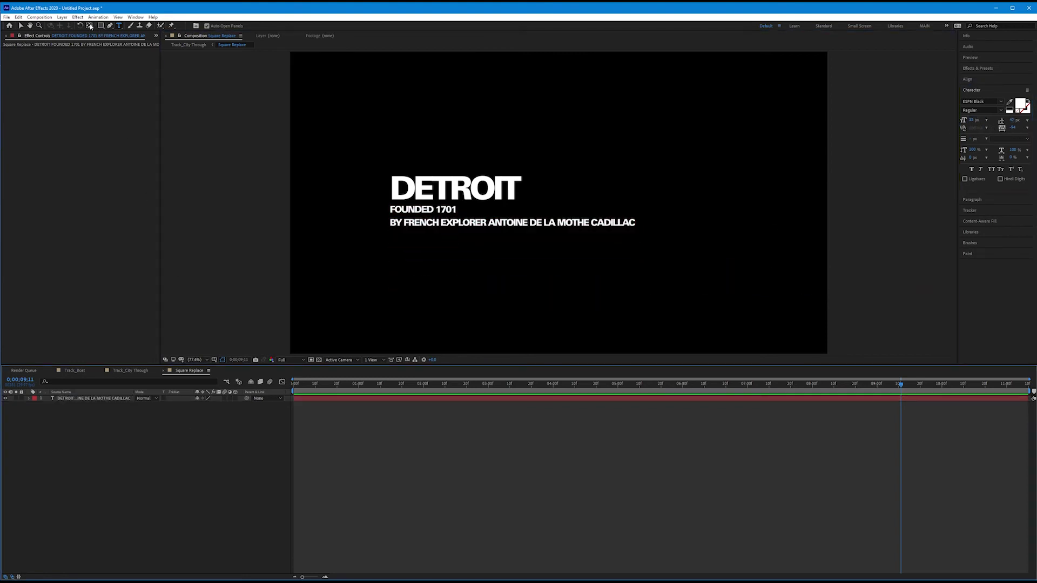
- Draw an unfilled rectangle with a pink stroke around the three text lines and nudge it slightly left
{"action": "left_click", "coordinate": [101, 26]}
{"action": "left_click_drag", "start_coordinate": [386, 168], "coordinate": [676, 236]}
{"action": "key", "text": "v"}
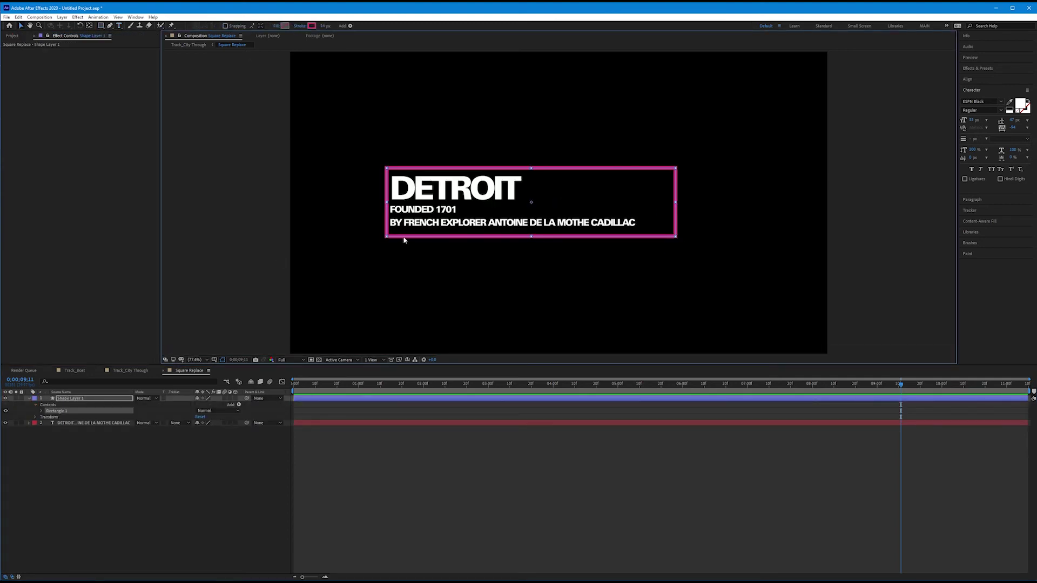
{"action": "key", "text": "Left"}
{"action": "key", "text": "Left"}
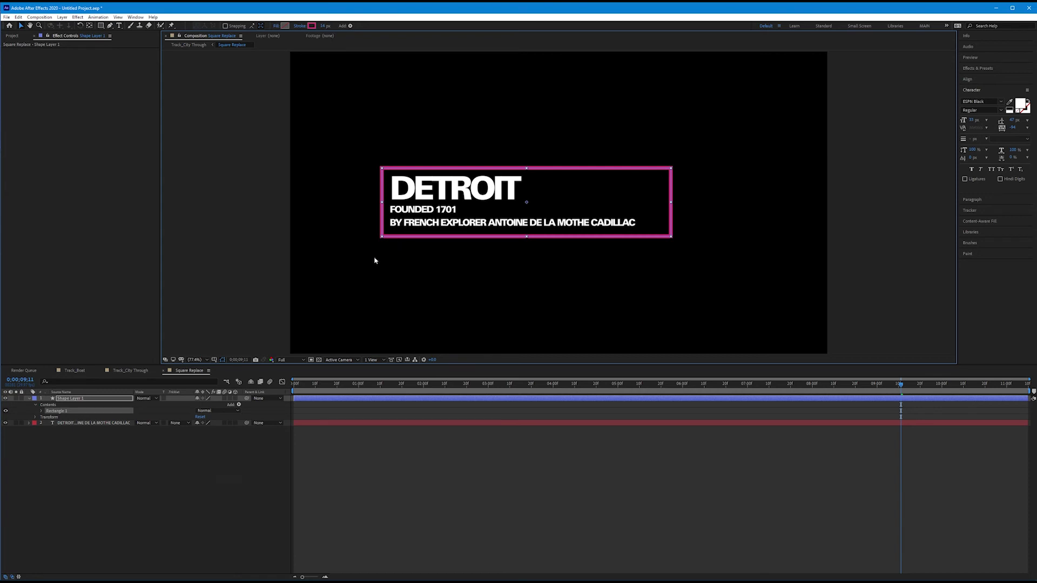
- Draw six circles of varying sizes around the text frame on a new shape layer, with pink fill and no stroke
{"action": "key", "text": "q"}
{"action": "key", "text": "q"}
{"action": "key", "text": "q"}
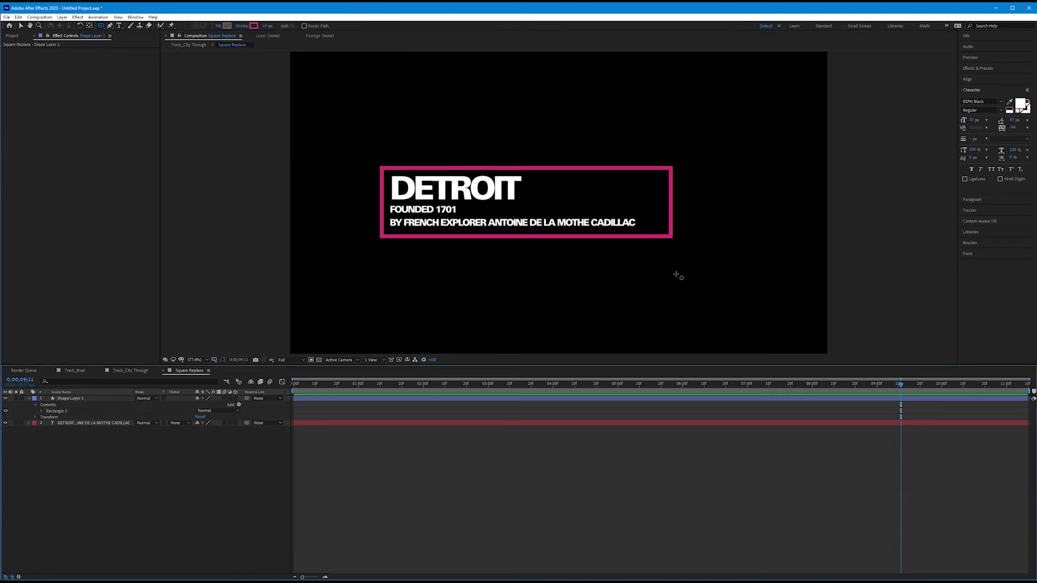
{"action": "left_click_drag", "start_coordinate": [676, 257], "coordinate": [699, 280]}
{"action": "left_click", "coordinate": [226, 25]}
{"action": "key", "text": "Return"}
{"action": "left_click", "coordinate": [241, 25]}
{"action": "left_click", "coordinate": [221, 171]}
{"action": "left_click_drag", "start_coordinate": [355, 85], "coordinate": [372, 103]}
{"action": "left_click_drag", "start_coordinate": [401, 246], "coordinate": [466, 311]}
{"action": "left_click_drag", "start_coordinate": [606, 133], "coordinate": [611, 139]}
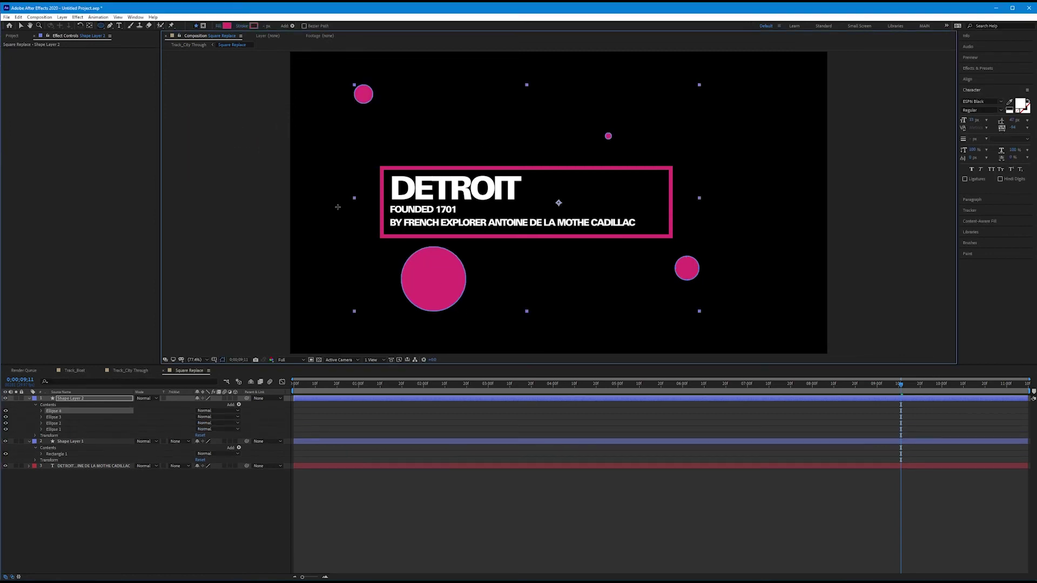
{"action": "left_click_drag", "start_coordinate": [329, 165], "coordinate": [353, 189]}
{"action": "left_click_drag", "start_coordinate": [737, 85], "coordinate": [806, 155]}
{"action": "left_click", "coordinate": [196, 476]}
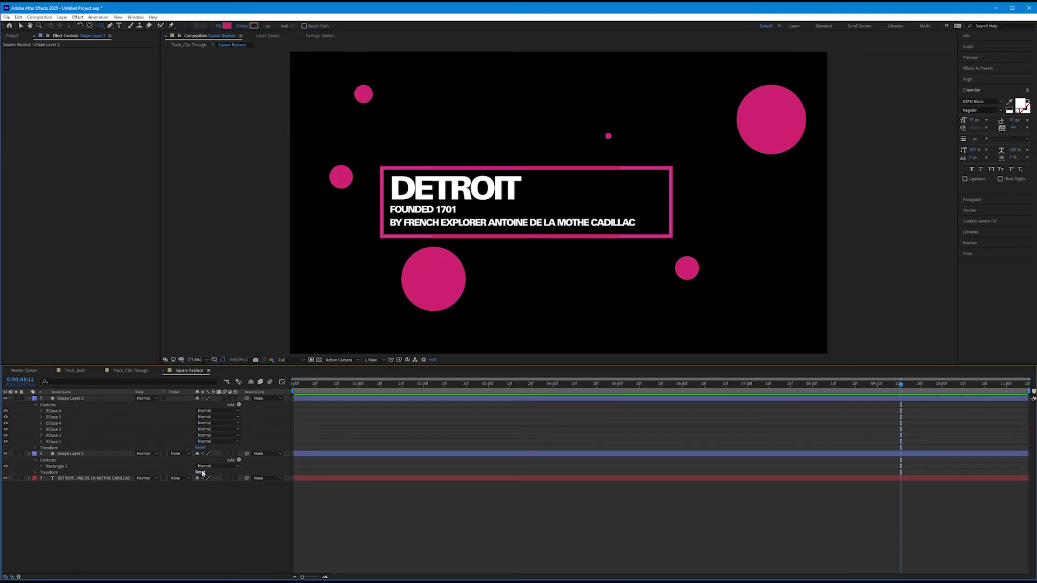
- Use a new comp-sized green solid, masked to the pink rectangle, as the text layer's alpha matte
{"action": "left_click", "coordinate": [79, 479]}
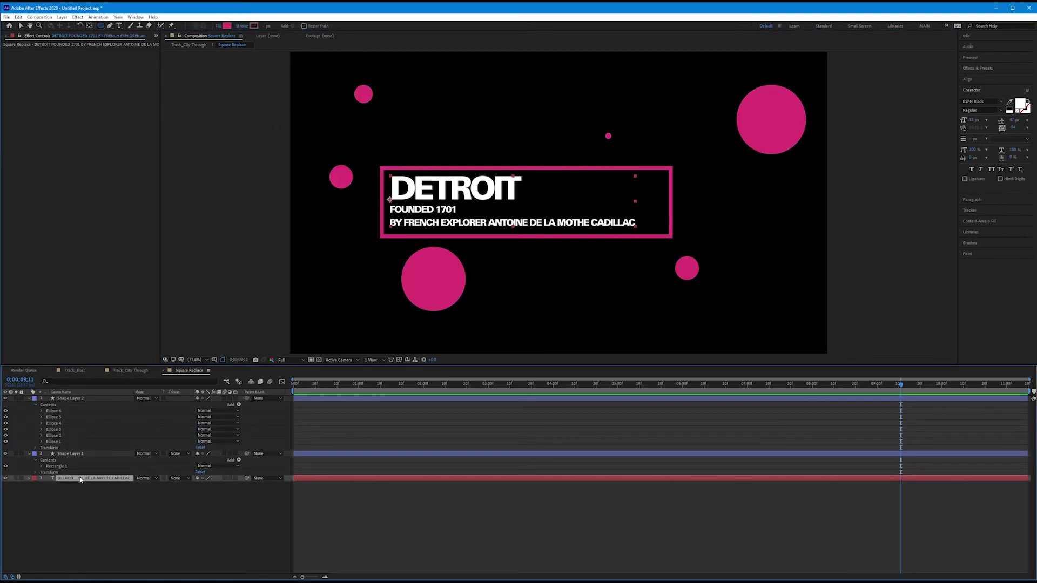
{"action": "key", "text": "ctrl+y"}
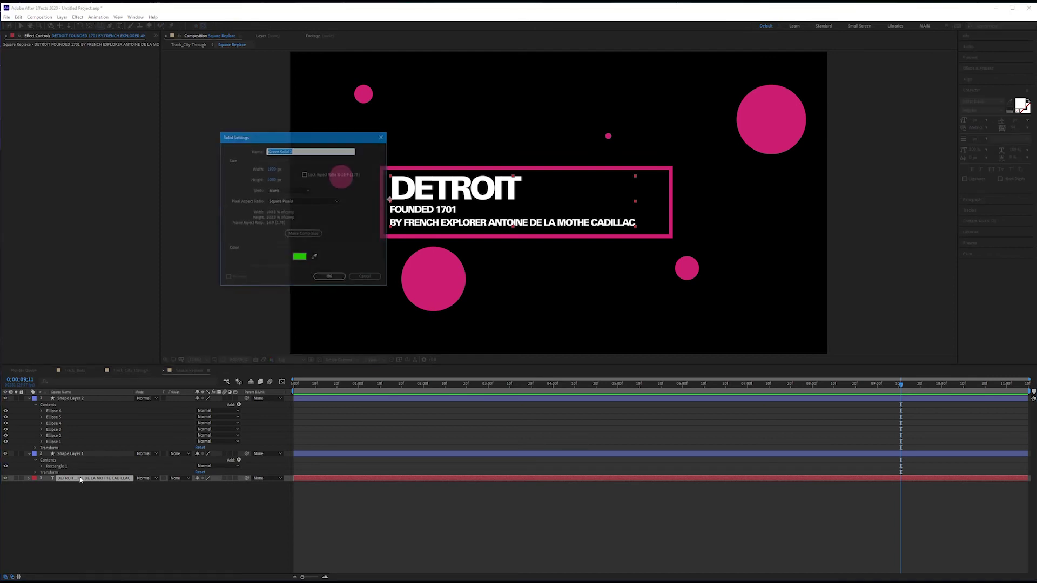
{"action": "left_click", "coordinate": [330, 277]}
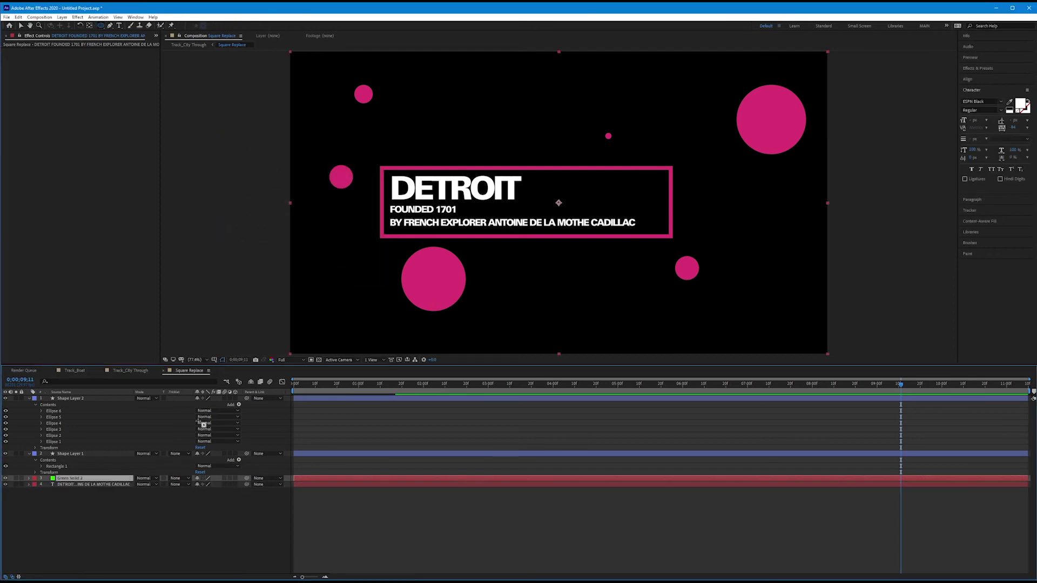
{"action": "left_click", "coordinate": [177, 485]}
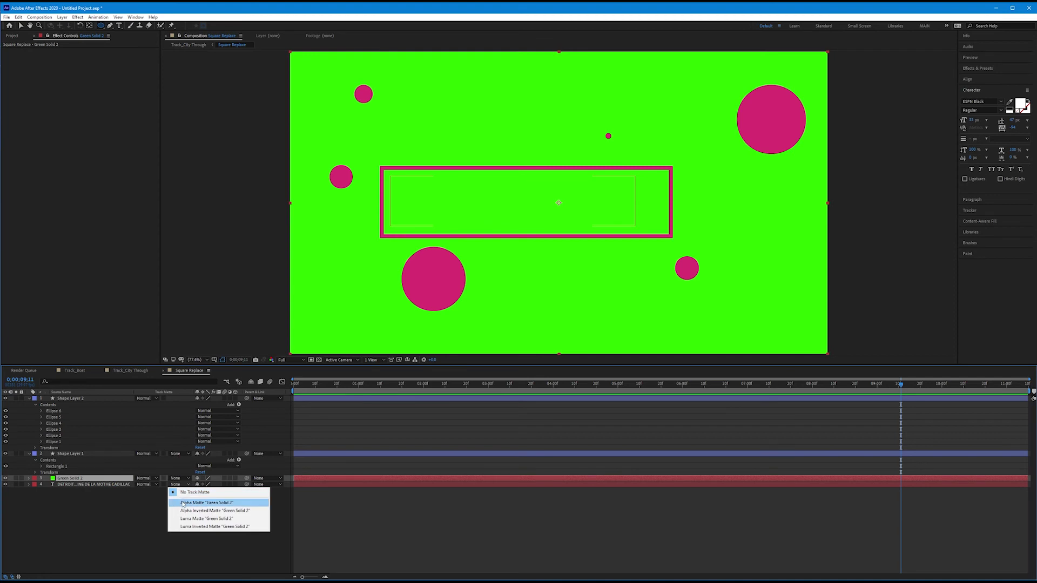
{"action": "left_click", "coordinate": [183, 502]}
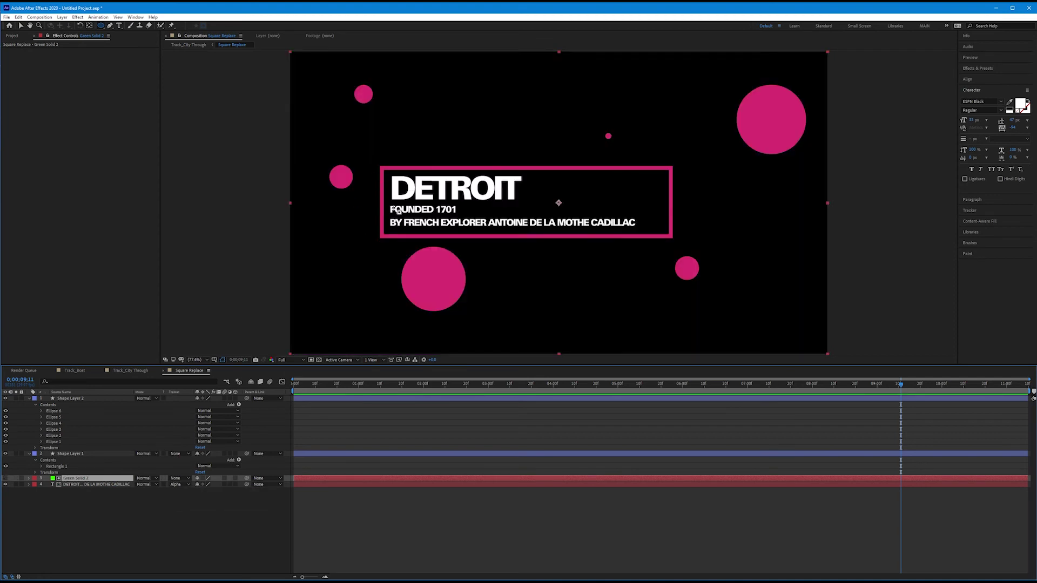
{"action": "left_click_drag", "start_coordinate": [100, 25], "coordinate": [116, 30]}
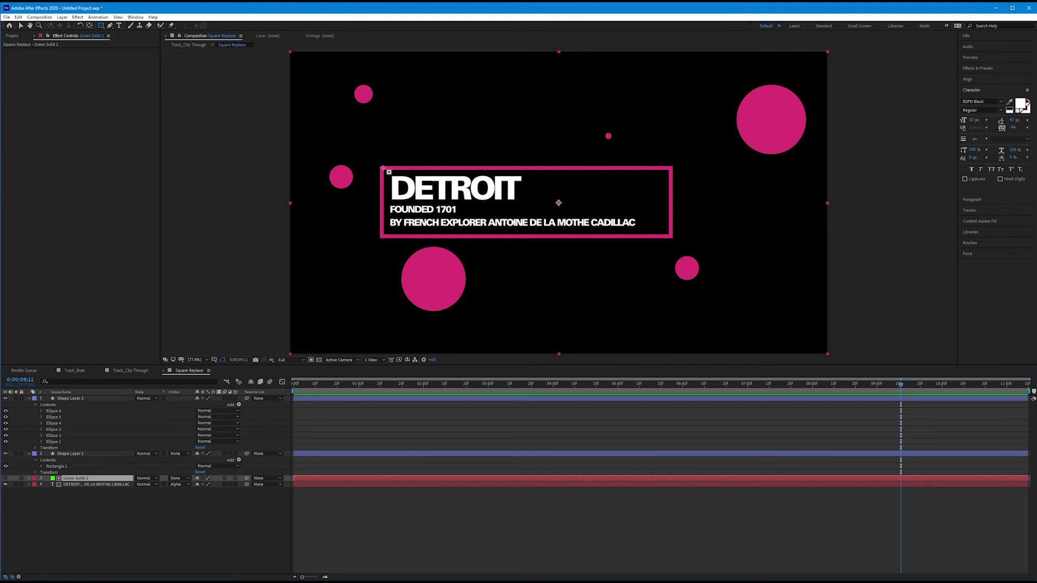
{"action": "mouse_move", "coordinate": [381, 168]}
{"action": "left_mouse_down"}
{"action": "mouse_move", "coordinate": [421, 199]}
{"action": "mouse_move", "coordinate": [585, 234]}
{"action": "mouse_move", "coordinate": [672, 236]}
{"action": "left_mouse_up"}
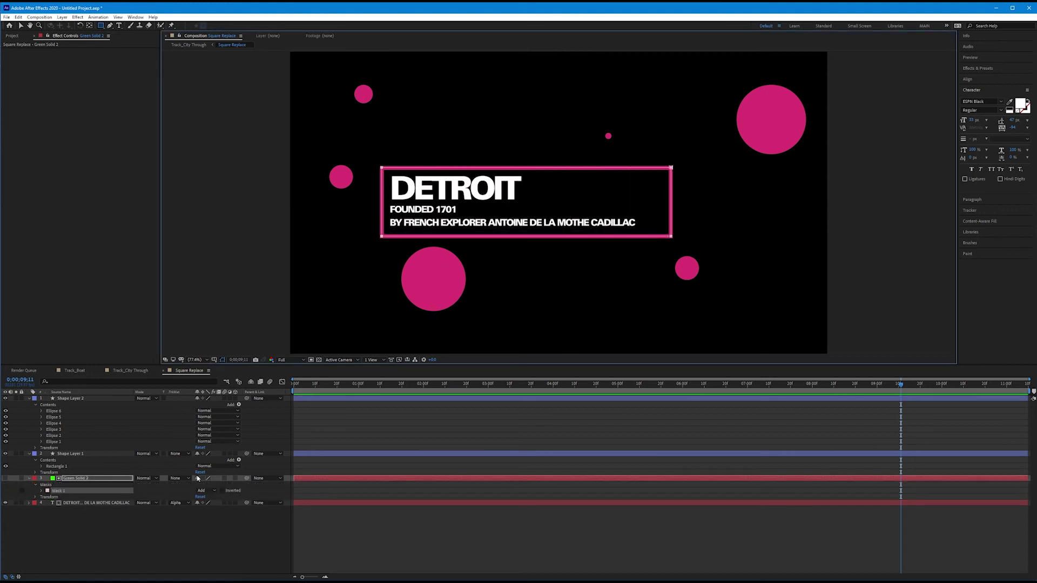
- Keyframe the text layer's Position from 0:00:09:11 so it slides up from below the frame to its current place
{"action": "left_click", "coordinate": [104, 506]}
{"action": "key", "text": "p"}
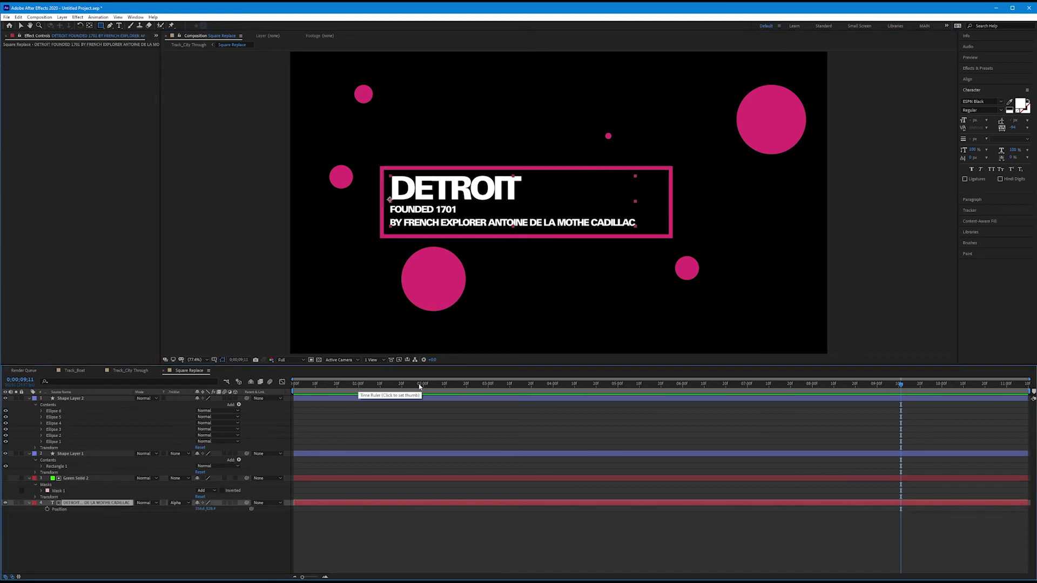
{"action": "left_click", "coordinate": [47, 509]}
{"action": "left_click_drag", "start_coordinate": [901, 509], "coordinate": [947, 509]}
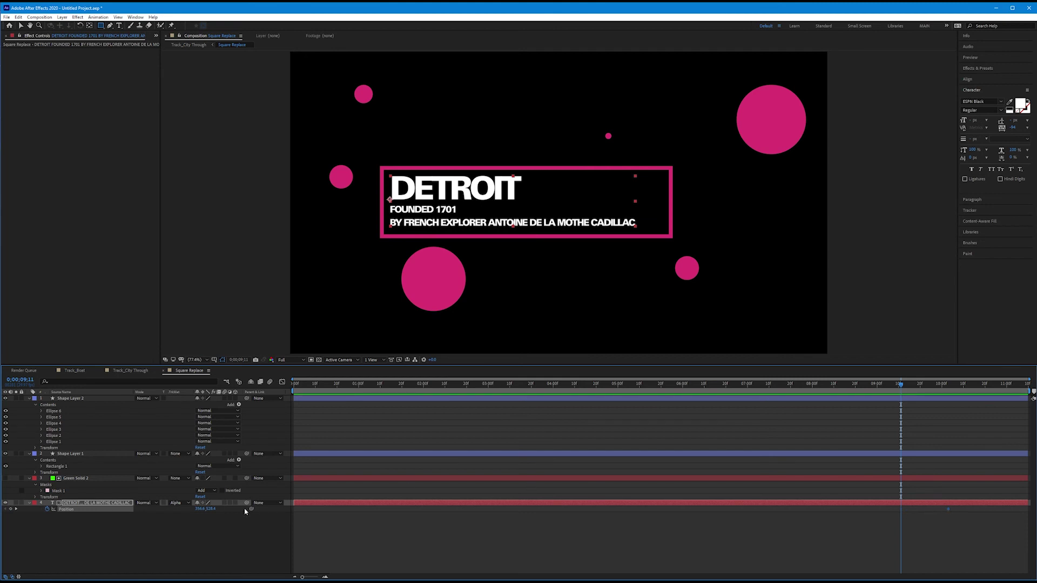
{"action": "left_click_drag", "start_coordinate": [210, 509], "coordinate": [801, 485]}
{"action": "left_click", "coordinate": [974, 385]}
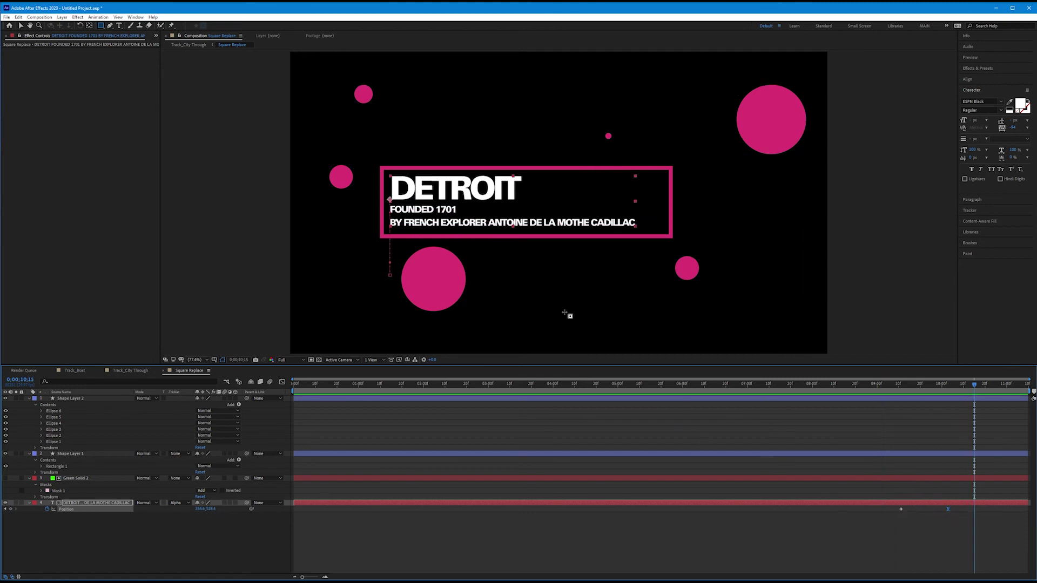
{"action": "key", "text": "v"}
- In the Track_City Through composition, adjust the Square Replace layer's Z Rotation to tilt it beside the church tower
{"action": "left_click", "coordinate": [130, 371]}
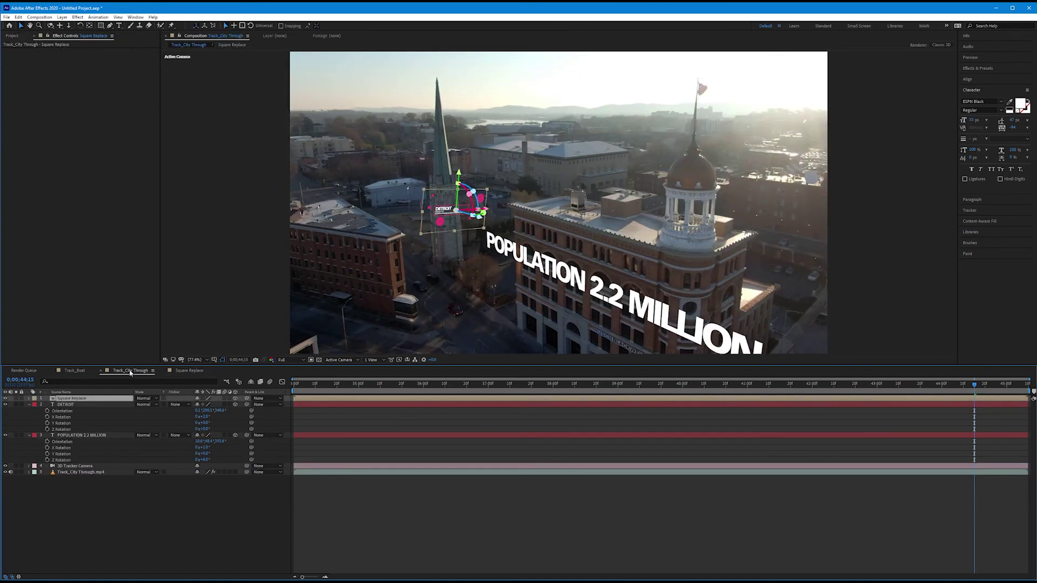
{"action": "key", "text": "slash"}
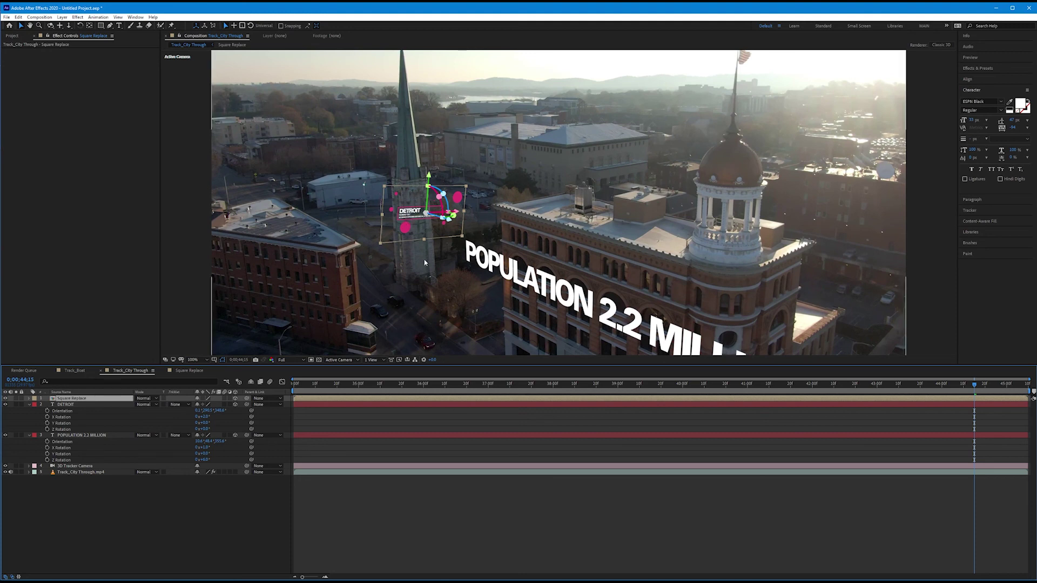
{"action": "key", "text": "r"}
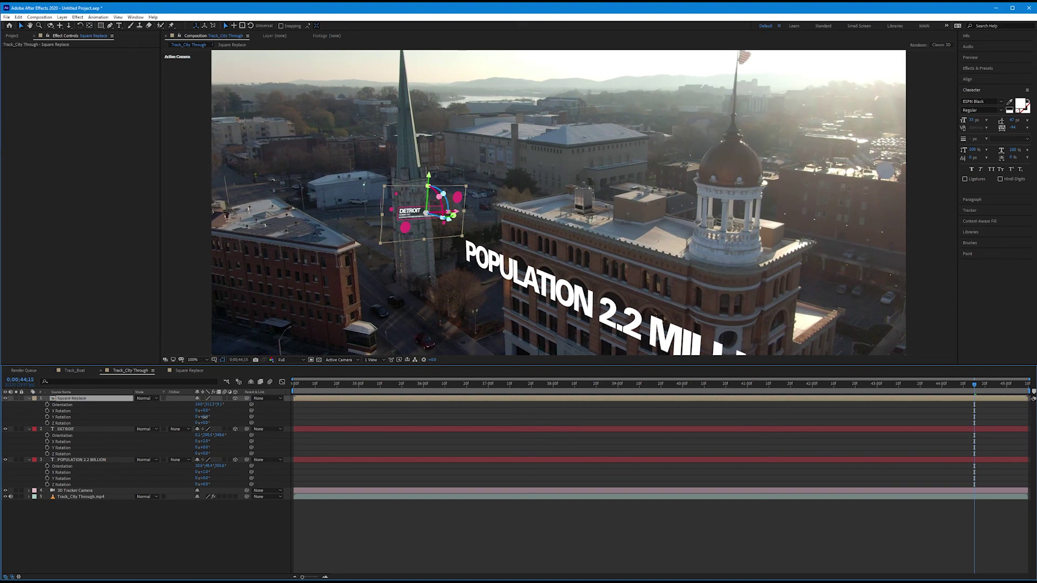
{"action": "left_click_drag", "start_coordinate": [206, 419], "coordinate": [204, 425]}
{"action": "key", "text": "ctrl+z"}
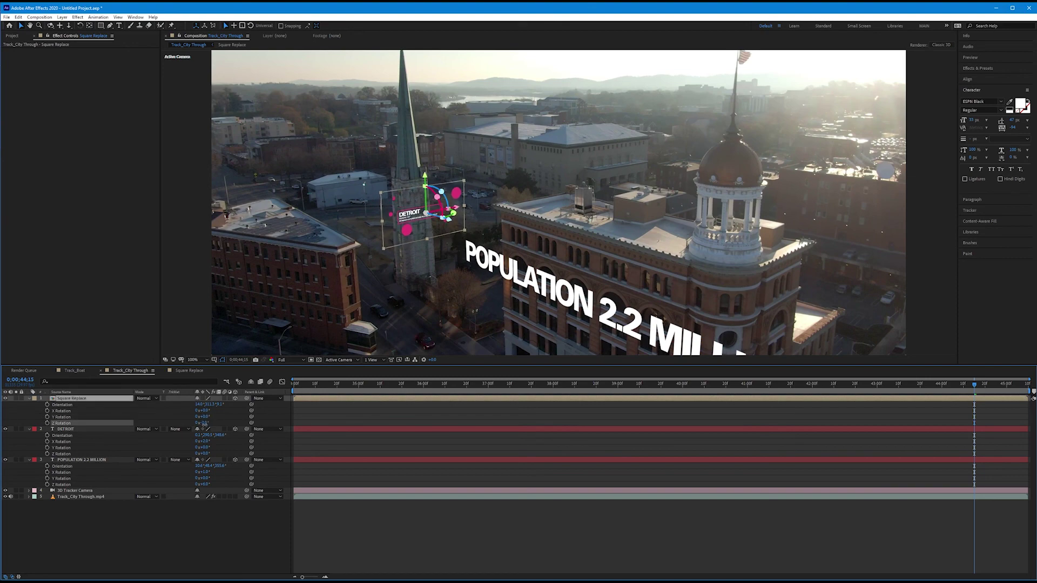
- Scale the Square Replace layer up to about 208%
{"action": "key", "text": "s"}
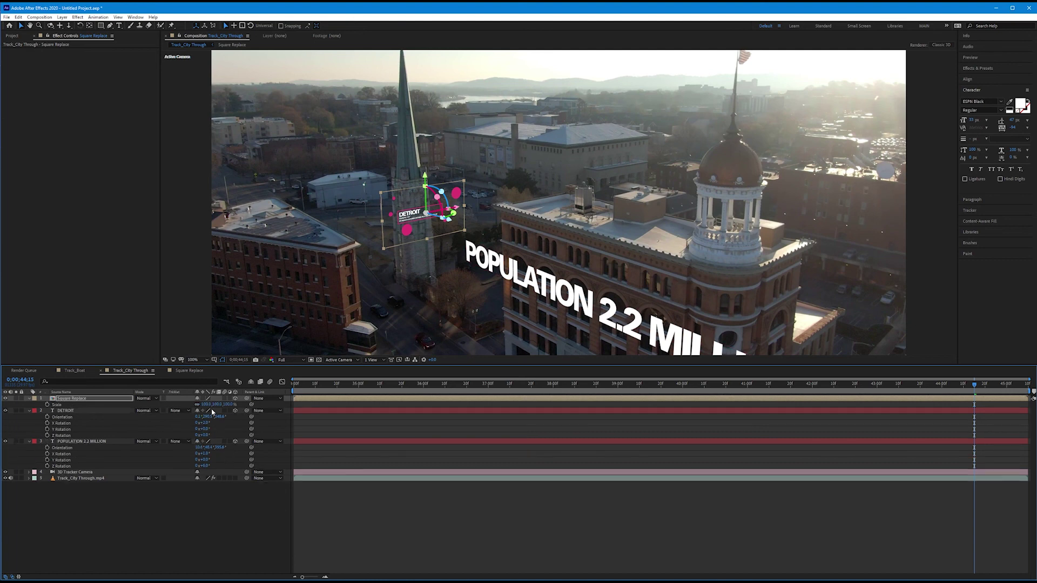
{"action": "left_click_drag", "start_coordinate": [205, 404], "coordinate": [263, 404]}
{"action": "left_click", "coordinate": [232, 542]}
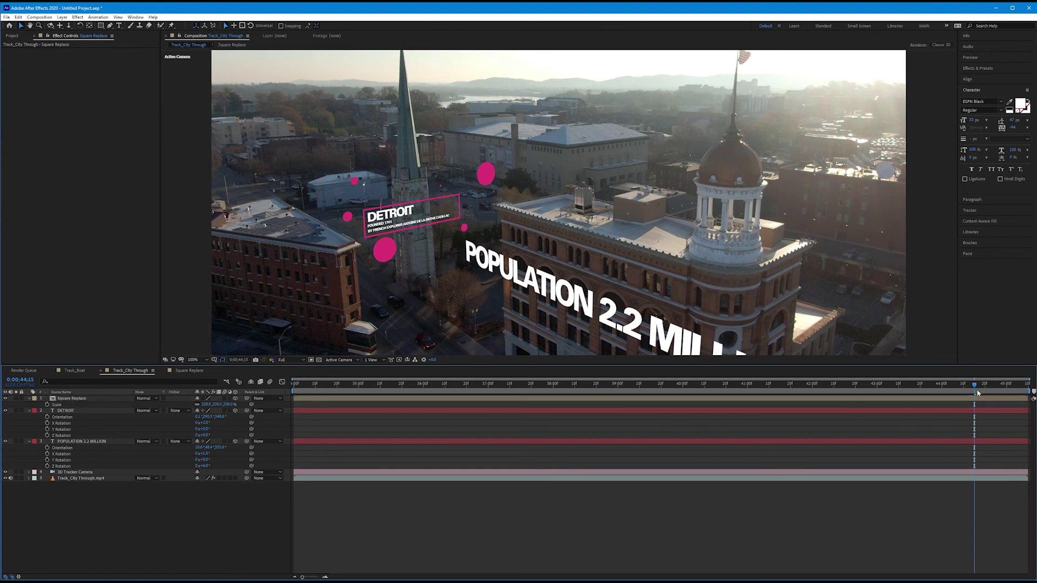
- Play back the Track_City Through composition from about 0:00:42:14 to check the tracked Detroit text block
{"action": "left_click_drag", "start_coordinate": [974, 385], "coordinate": [842, 396]}
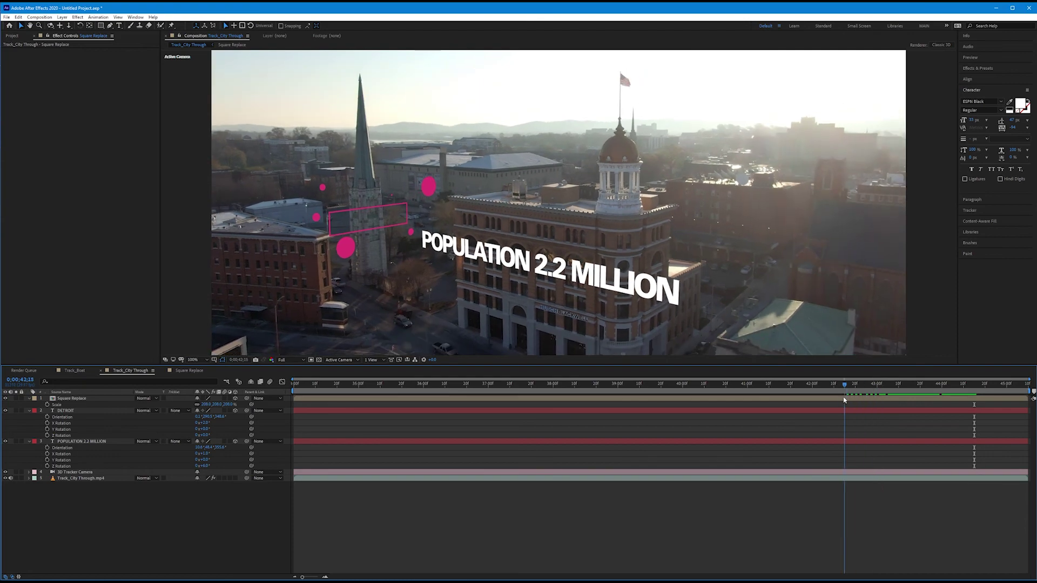
{"action": "key", "text": "space"}
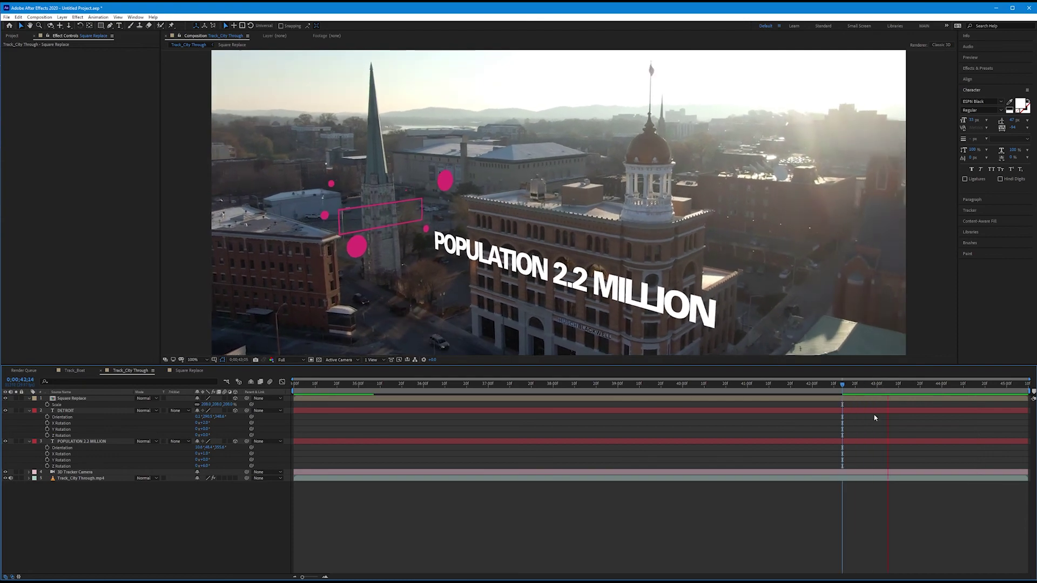
{"action": "key", "text": "space"}
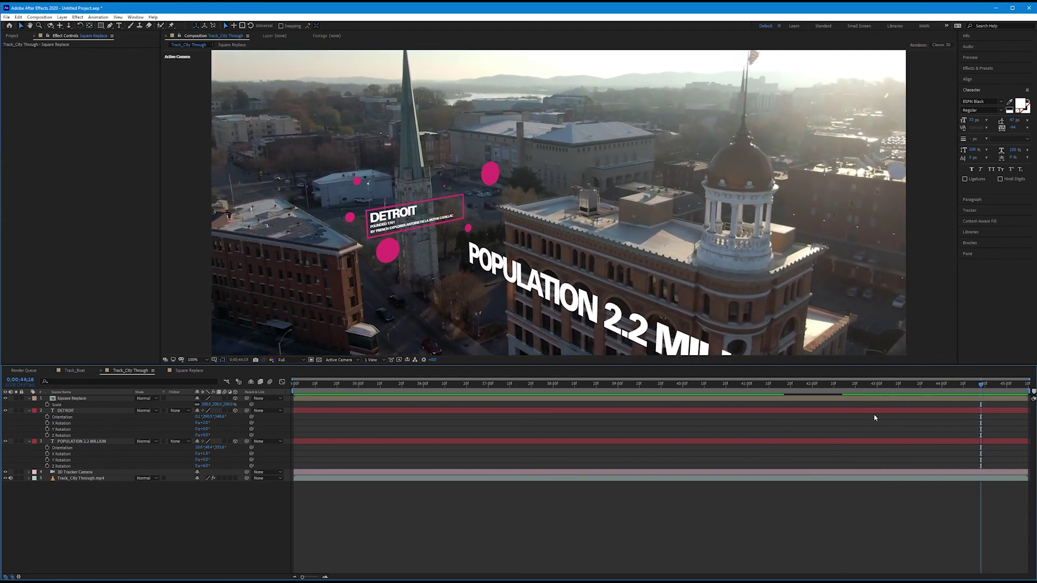